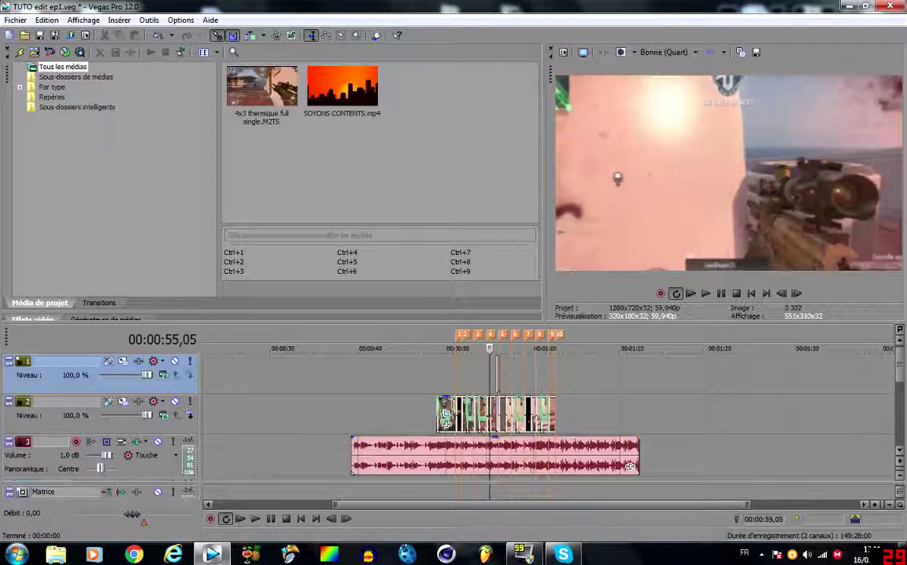
Play the montage and jump through its timeline markers to review how the clips match the music
{"action": "key", "text": "space"}
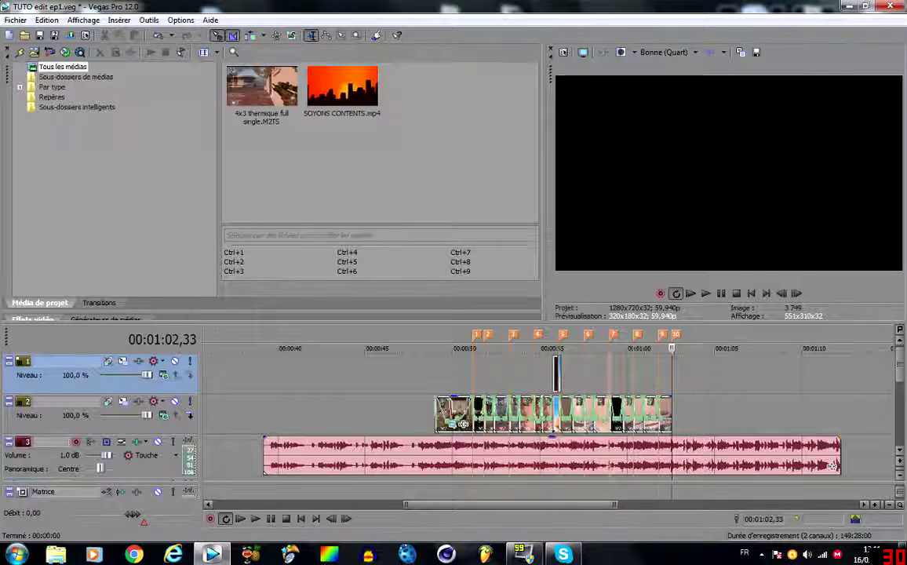
{"action": "key", "text": "7"}
{"action": "key", "text": "3"}
{"action": "key", "text": "2"}
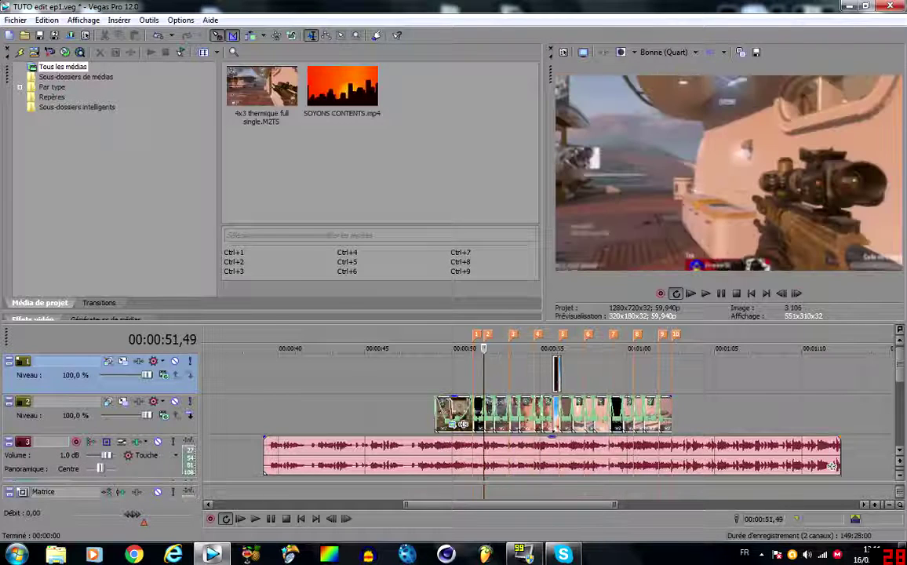
{"action": "key", "text": "4"}
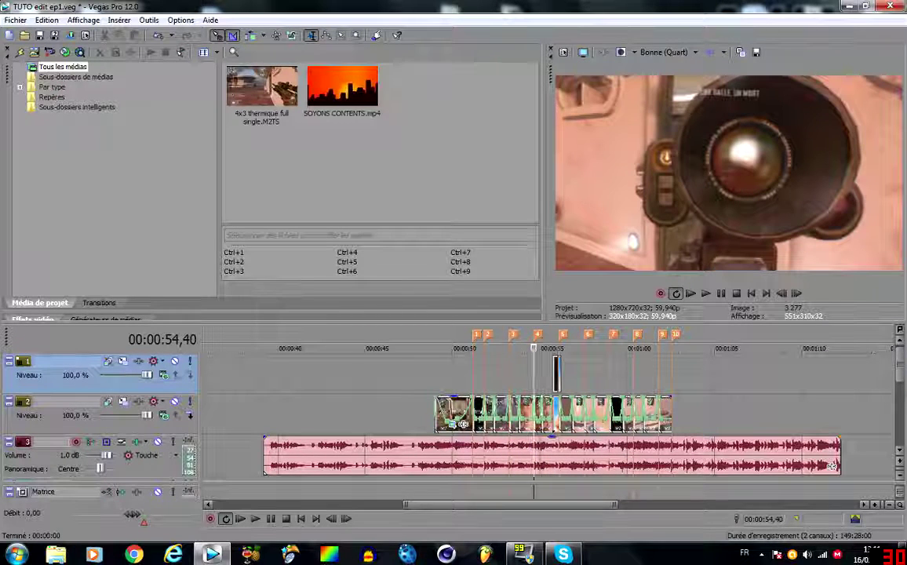
Switch to Windows Explorer and find the ballista sounds in the bruit d'arme folder of the music library
{"action": "scroll", "coordinate": [832, 466], "scroll_direction": "down", "scroll_amount": 2}
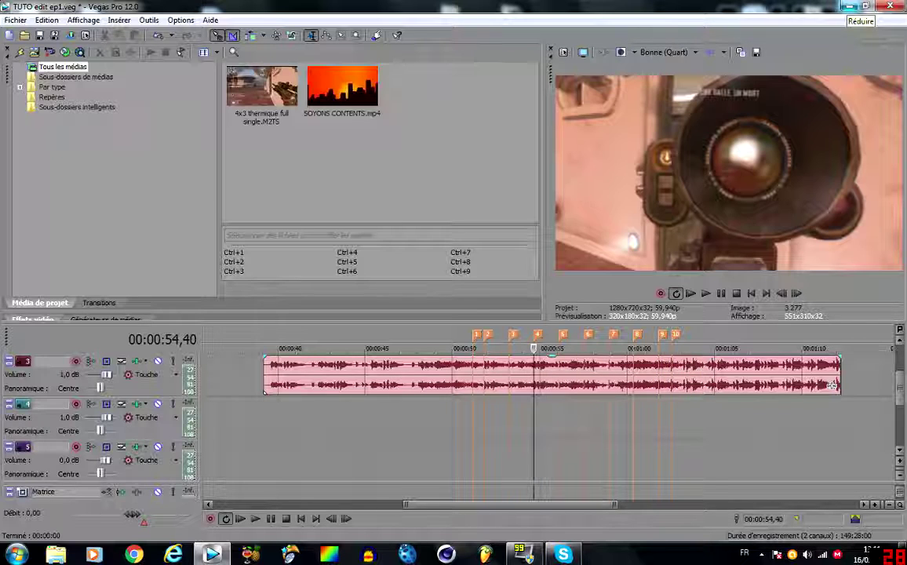
{"action": "left_click", "coordinate": [851, 7]}
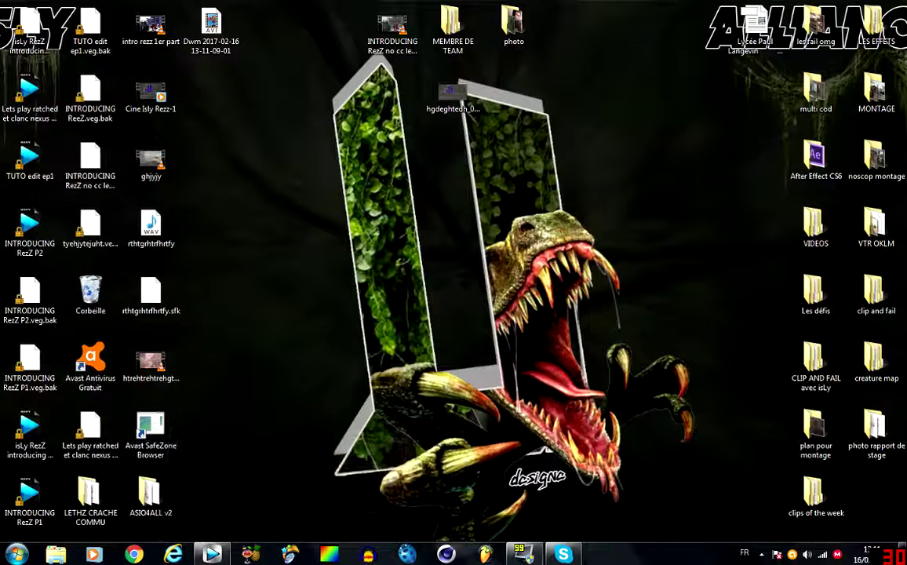
{"action": "left_click", "coordinate": [56, 555]}
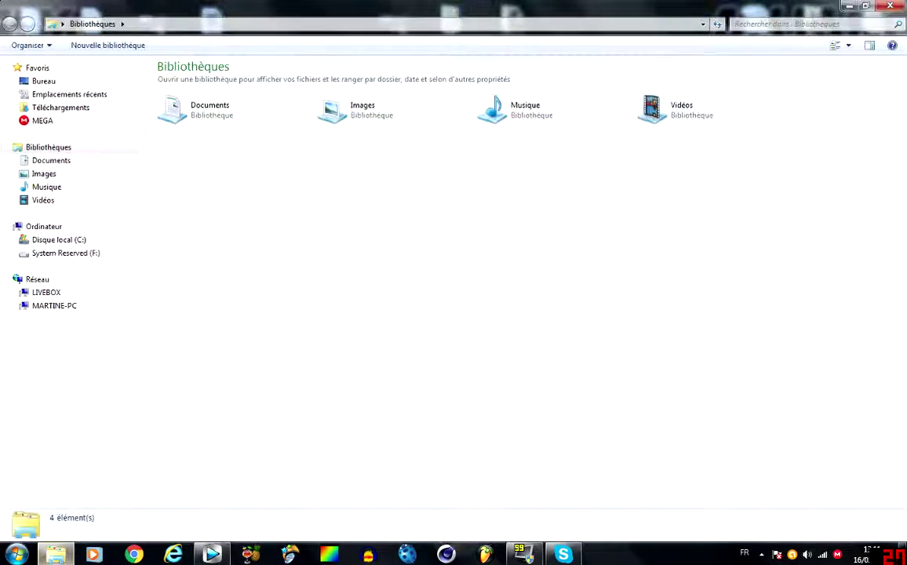
{"action": "double_click", "coordinate": [502, 110]}
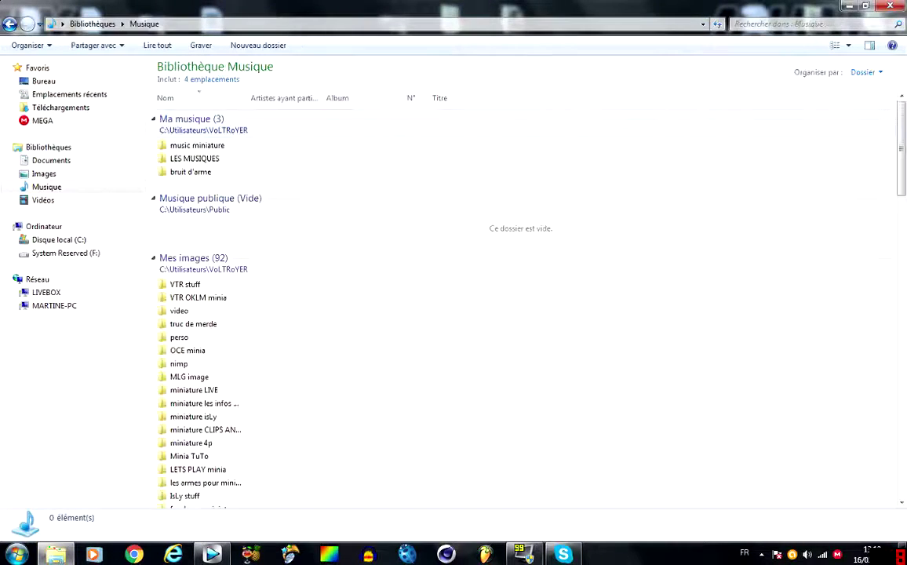
{"action": "double_click", "coordinate": [194, 158]}
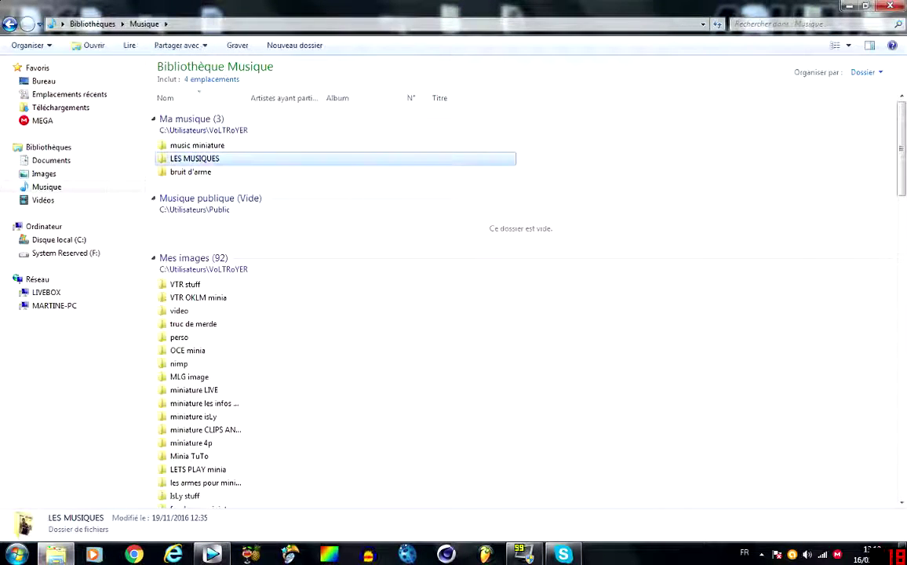
{"action": "left_click", "coordinate": [10, 25]}
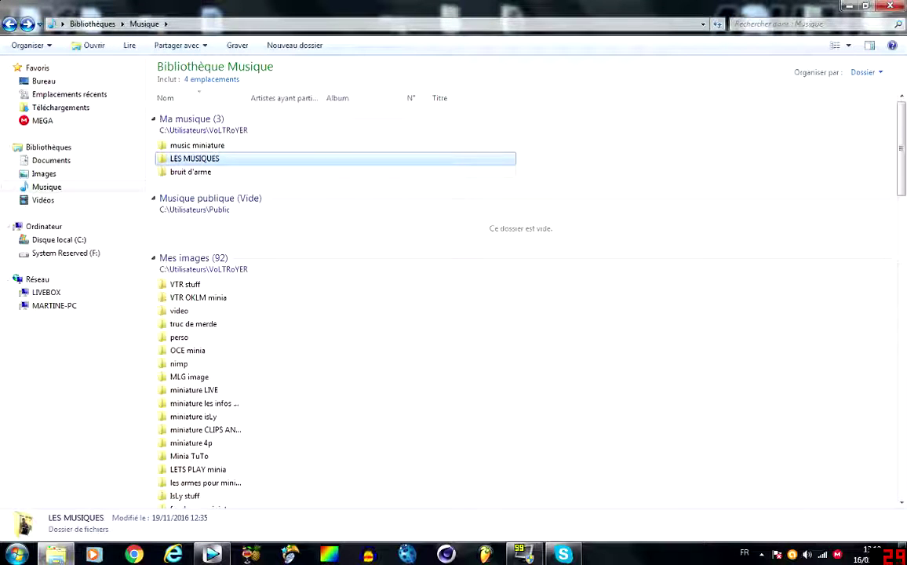
{"action": "double_click", "coordinate": [191, 172]}
{"action": "scroll", "coordinate": [338, 302], "scroll_direction": "down", "scroll_amount": 6}
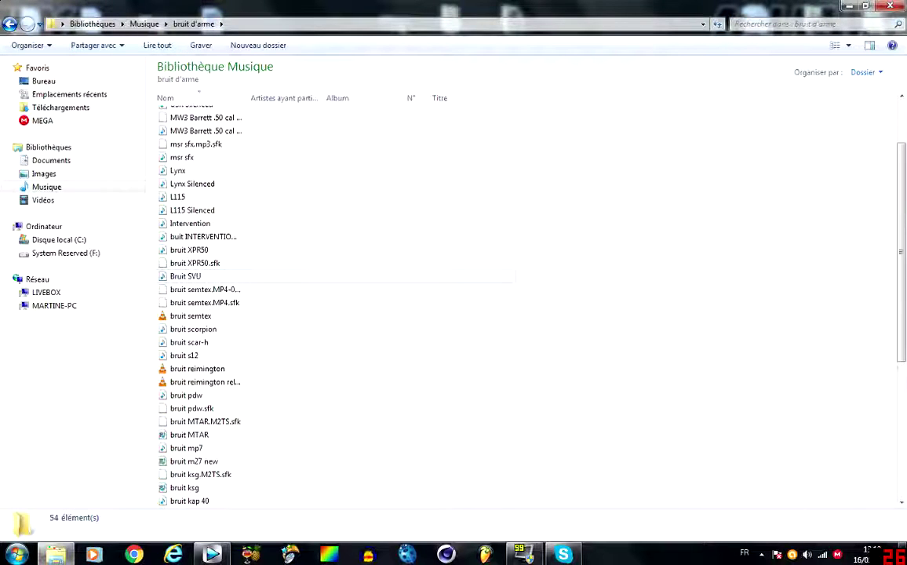
{"action": "scroll", "coordinate": [259, 302], "scroll_direction": "down", "scroll_amount": 2}
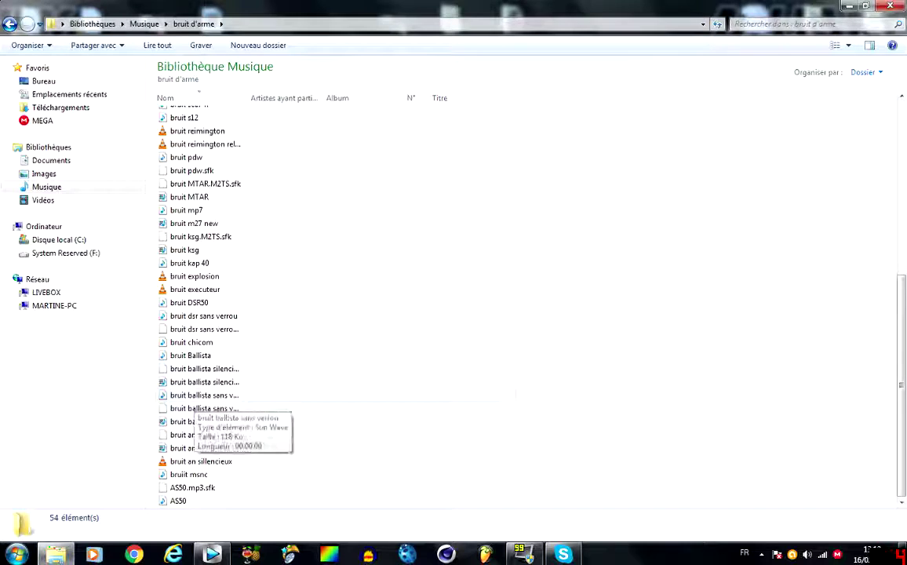
Add the sound file bruit ballista sans verrou to audio track 4 just before marker 1
{"action": "left_click_drag", "start_coordinate": [181, 395], "coordinate": [463, 420]}
{"action": "left_click", "coordinate": [467, 424]}
{"action": "scroll", "coordinate": [468, 424], "scroll_direction": "up", "scroll_amount": 5}
{"action": "scroll", "coordinate": [559, 428], "scroll_direction": "up", "scroll_amount": 4}
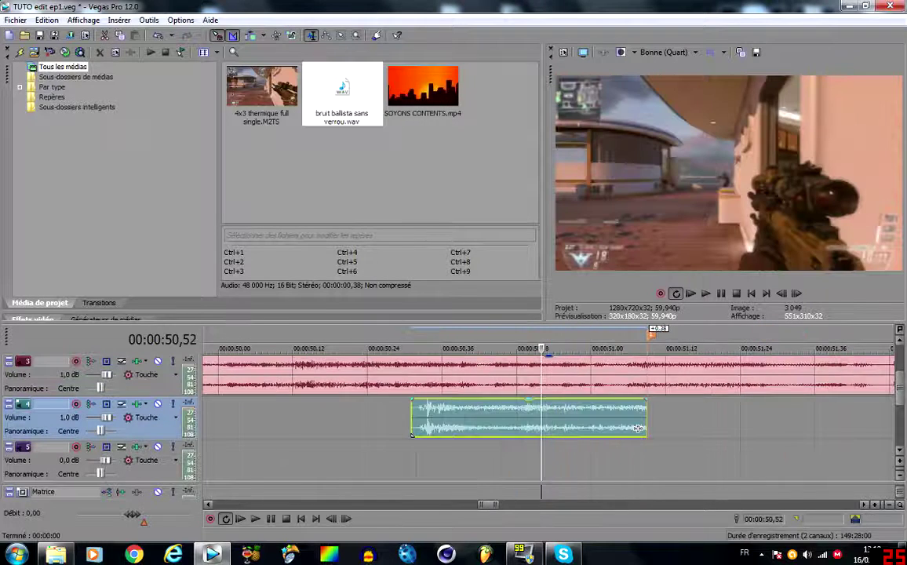
Trim the quiet start of the ballista sound so the event begins just before the gunshot peak
{"action": "left_click", "coordinate": [413, 428]}
{"action": "scroll", "coordinate": [413, 428], "scroll_direction": "up", "scroll_amount": 4}
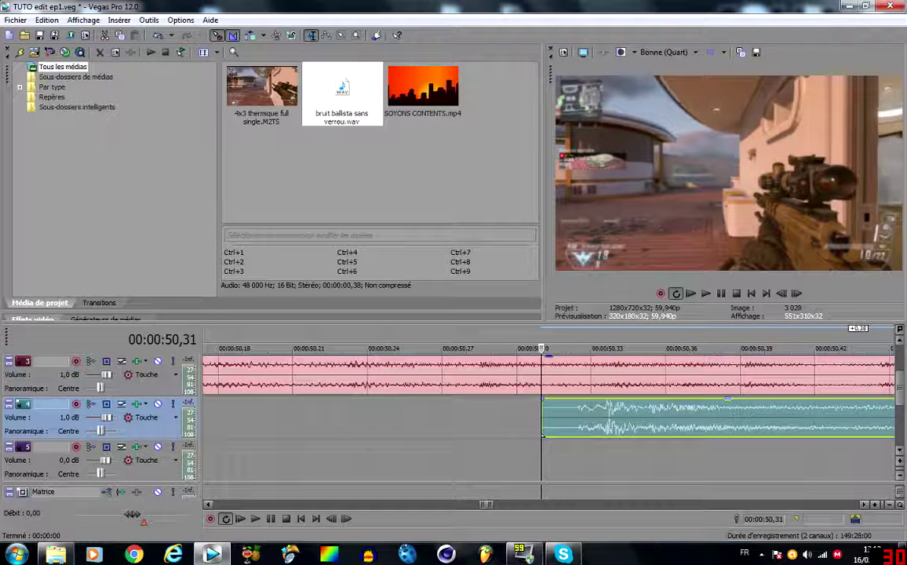
{"action": "left_click_drag", "start_coordinate": [543, 436], "coordinate": [603, 434]}
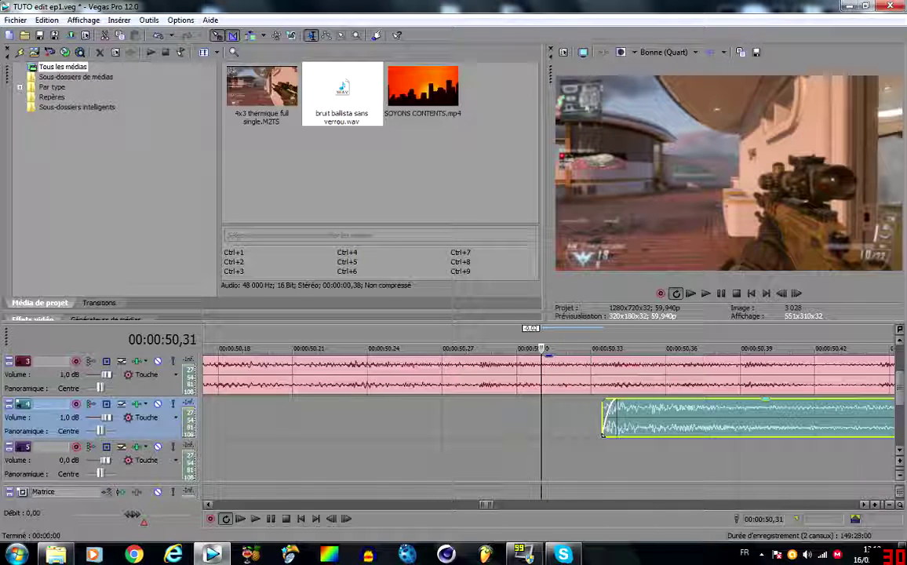
{"action": "scroll", "coordinate": [604, 434], "scroll_direction": "down", "scroll_amount": 5}
{"action": "scroll", "coordinate": [769, 429], "scroll_direction": "down", "scroll_amount": 2}
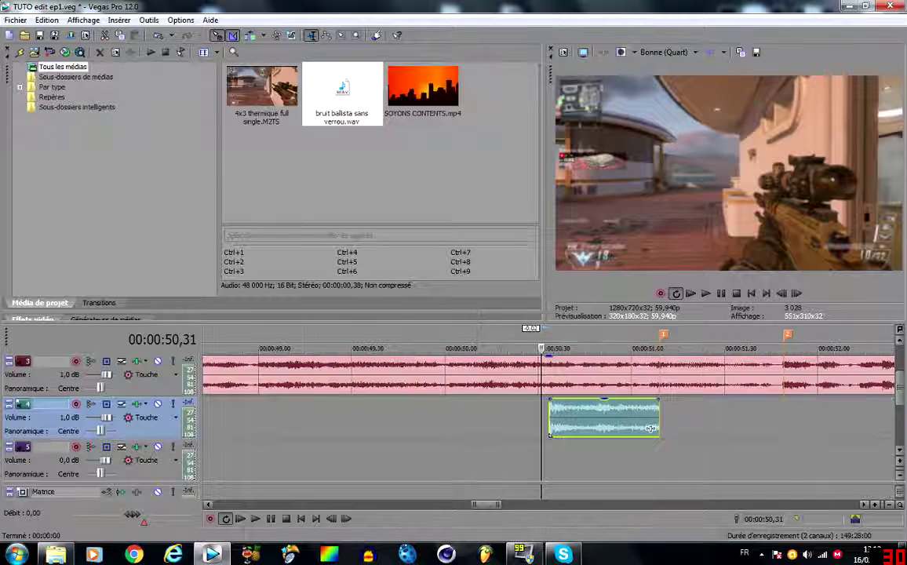
{"action": "left_click", "coordinate": [633, 428]}
{"action": "scroll", "coordinate": [625, 429], "scroll_direction": "up", "scroll_amount": 3}
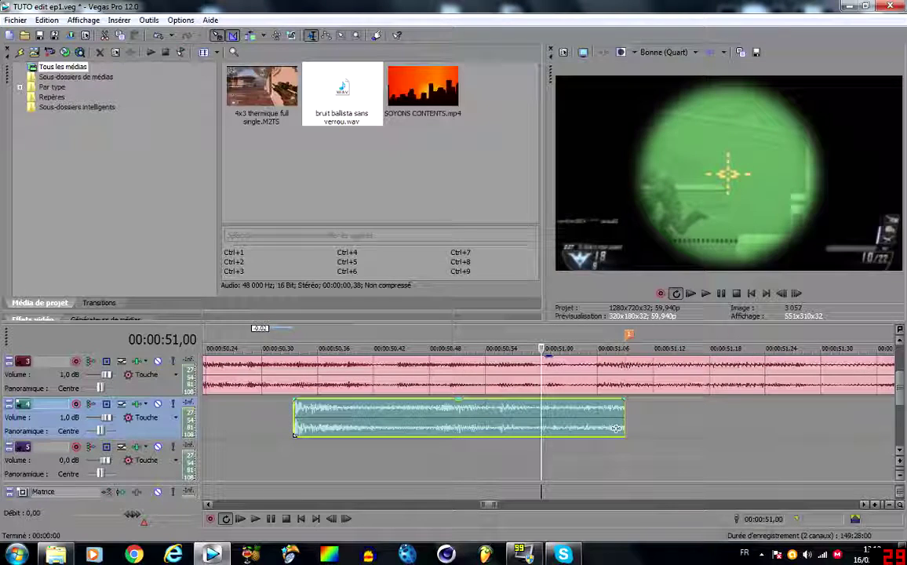
{"action": "left_click", "coordinate": [291, 420]}
{"action": "mouse_move", "coordinate": [295, 420]}
{"action": "left_mouse_down"}
{"action": "mouse_move", "coordinate": [277, 420]}
{"action": "mouse_move", "coordinate": [286, 420]}
{"action": "left_mouse_up"}
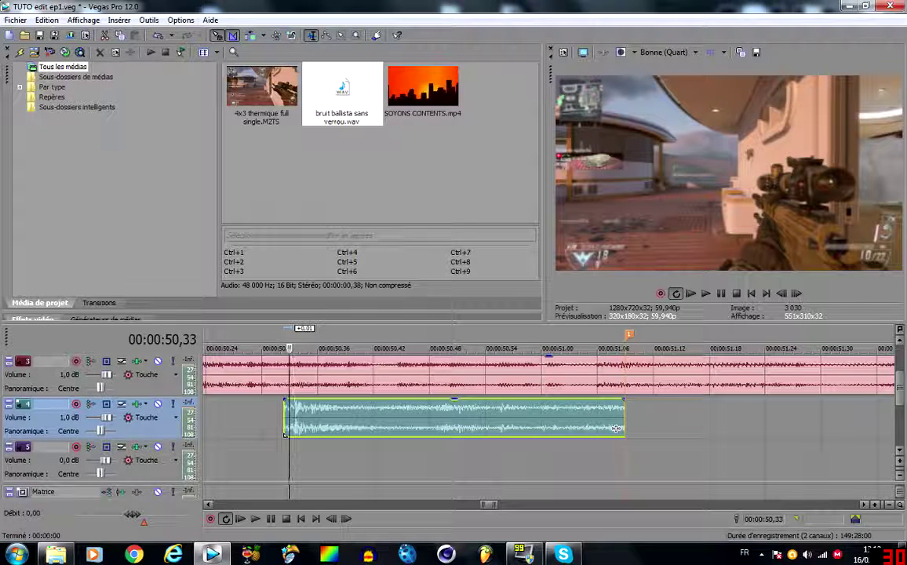
Shorten the end of the ballista sound by about 20 frames and play the passage from 00:00:50,27
{"action": "left_click_drag", "start_coordinate": [617, 428], "coordinate": [437, 405]}
{"action": "left_click", "coordinate": [411, 429]}
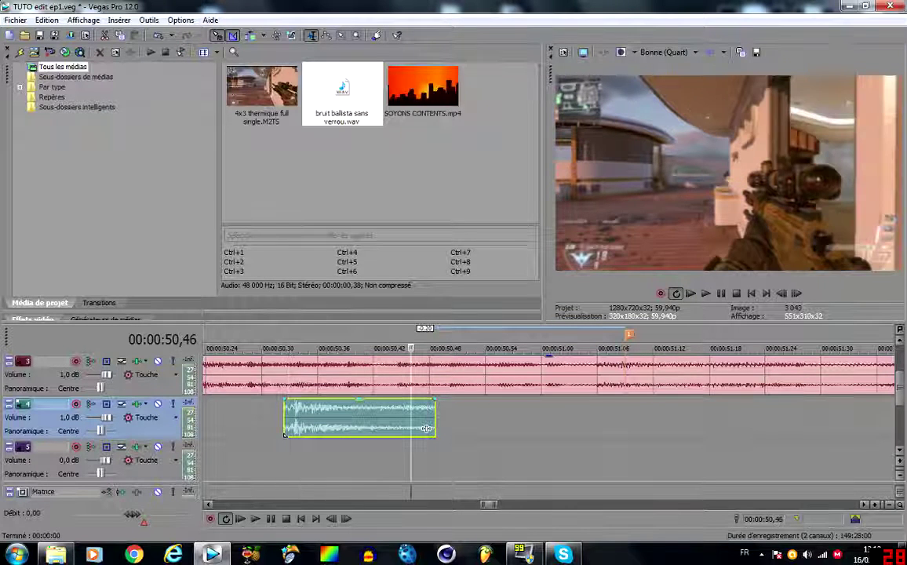
{"action": "scroll", "coordinate": [426, 429], "scroll_direction": "down", "scroll_amount": 2}
{"action": "left_click", "coordinate": [452, 429]}
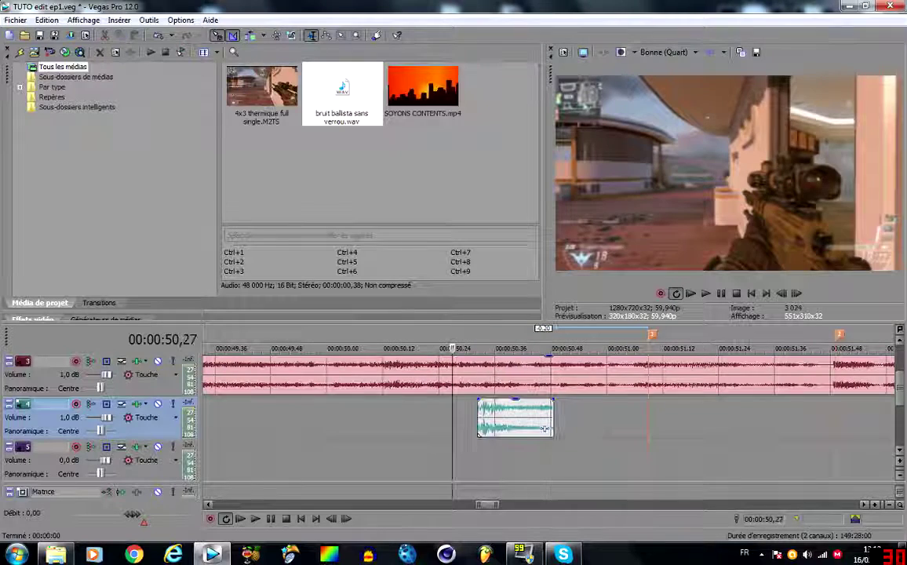
{"action": "key", "text": "space"}
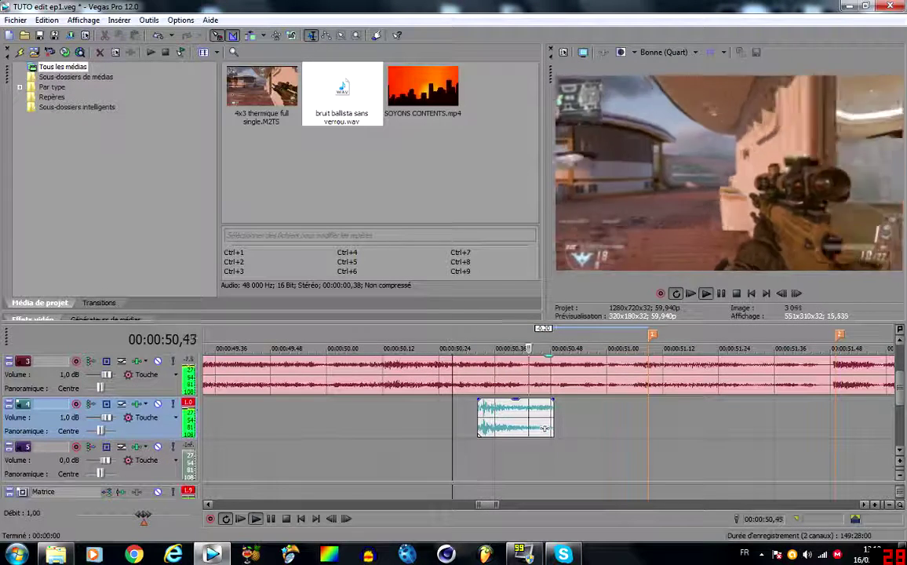
{"action": "key", "text": "space"}
{"action": "key", "text": "space"}
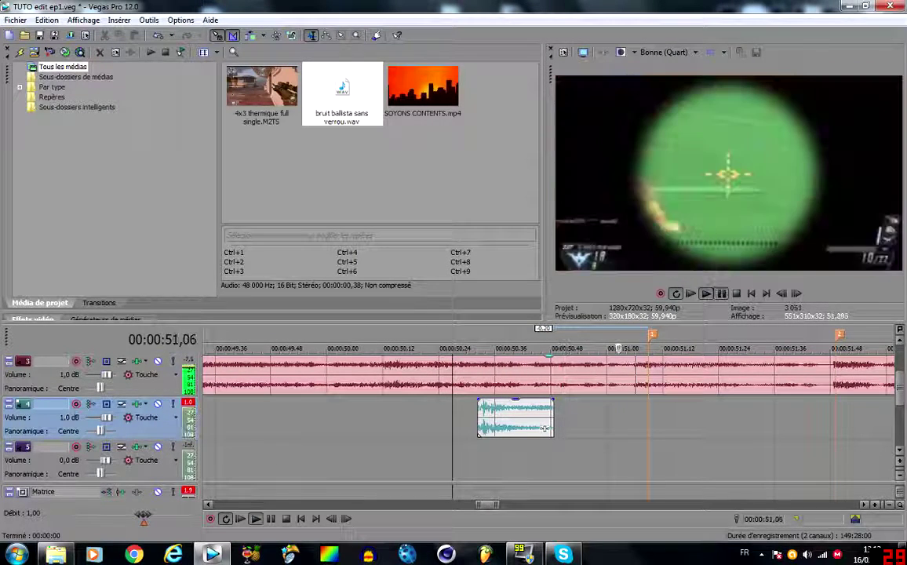
{"action": "key", "text": "Return"}
Raise the volume of audio track 4 to 6.0 dB and play the gunshot passage
{"action": "scroll", "coordinate": [545, 428], "scroll_direction": "down", "scroll_amount": 3}
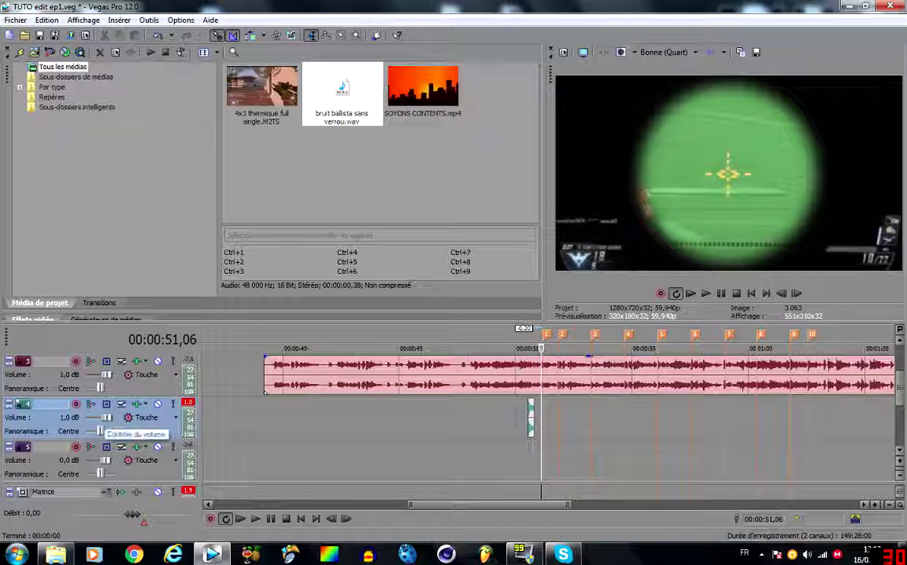
{"action": "left_click_drag", "start_coordinate": [108, 418], "coordinate": [114, 417]}
{"action": "left_click", "coordinate": [505, 420]}
{"action": "key", "text": "space"}
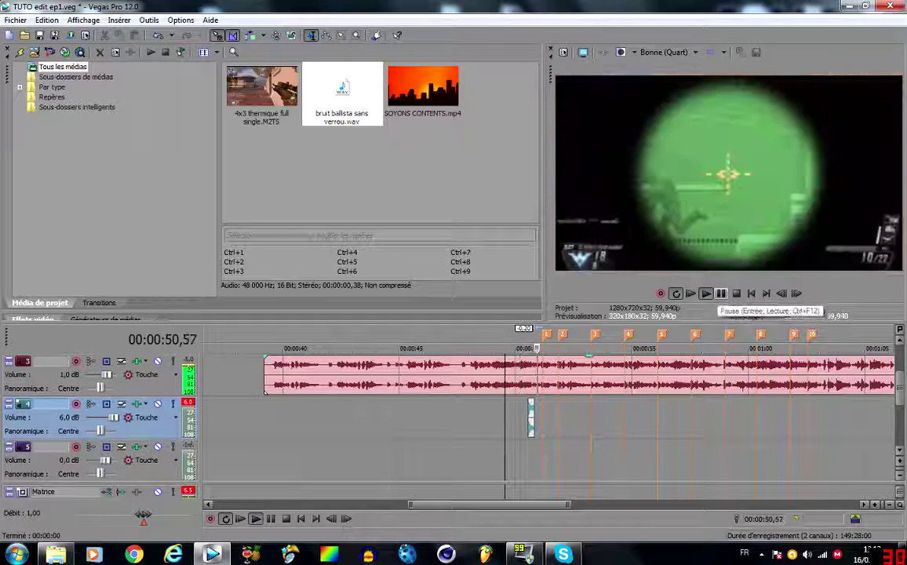
{"action": "left_click", "coordinate": [722, 294]}
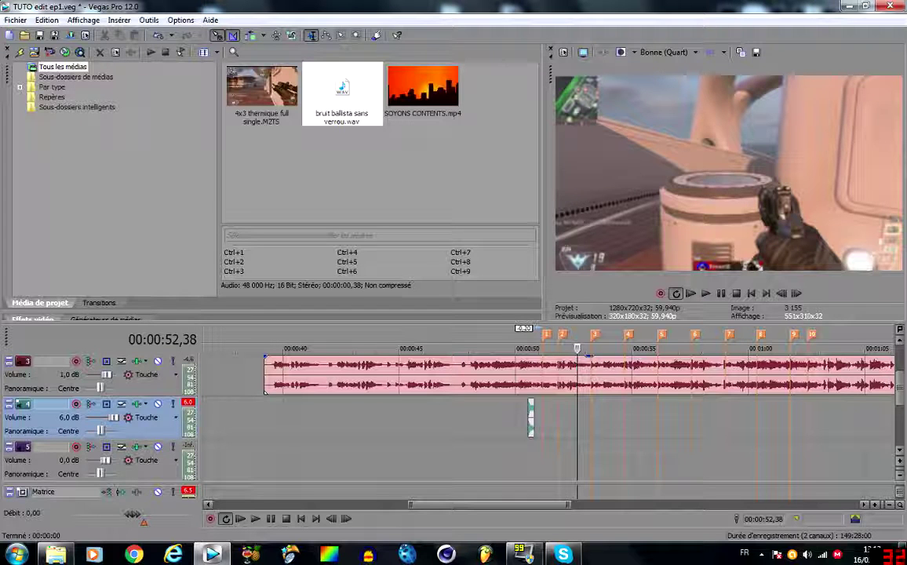
{"action": "left_click", "coordinate": [523, 456]}
{"action": "scroll", "coordinate": [523, 455], "scroll_direction": "up", "scroll_amount": 5}
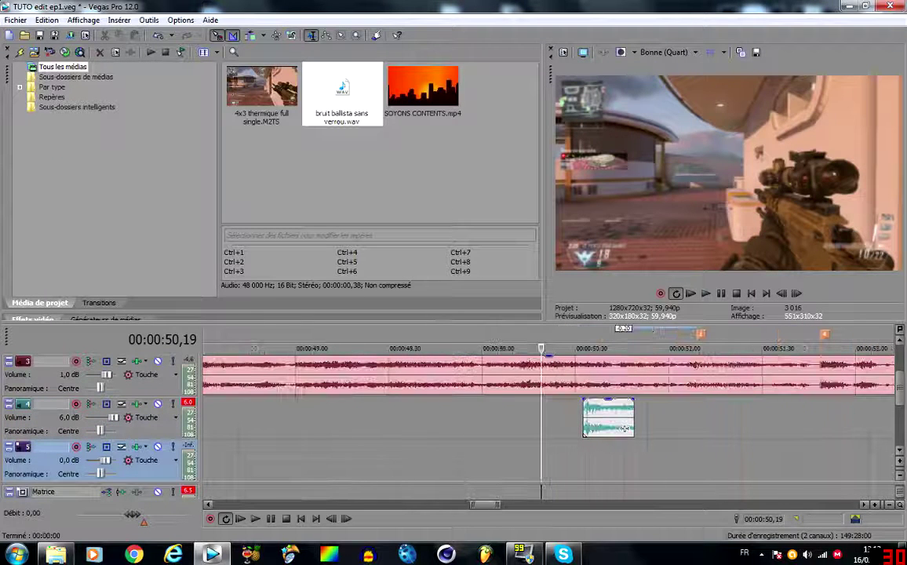
{"action": "scroll", "coordinate": [624, 428], "scroll_direction": "up", "scroll_amount": 3}
{"action": "scroll", "coordinate": [625, 427], "scroll_direction": "up", "scroll_amount": 3}
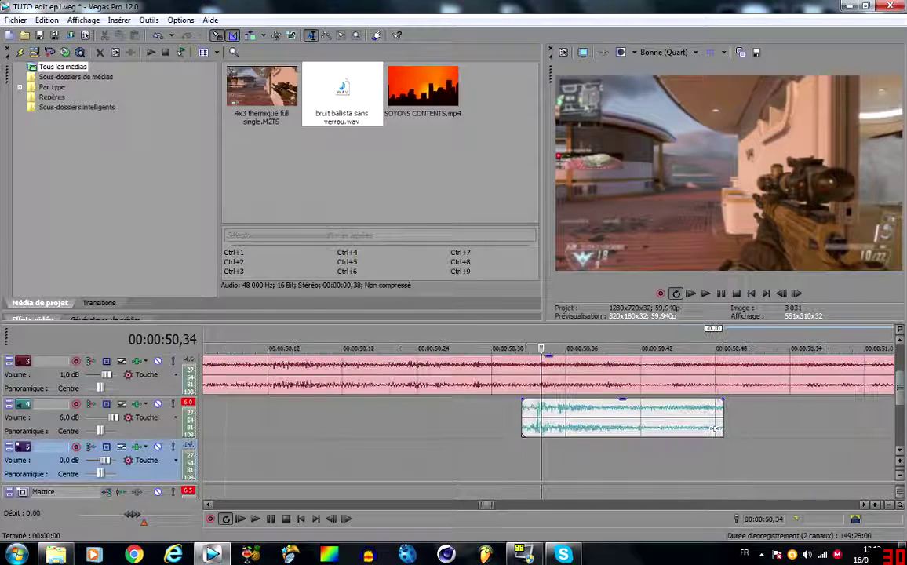
{"action": "left_click", "coordinate": [666, 428]}
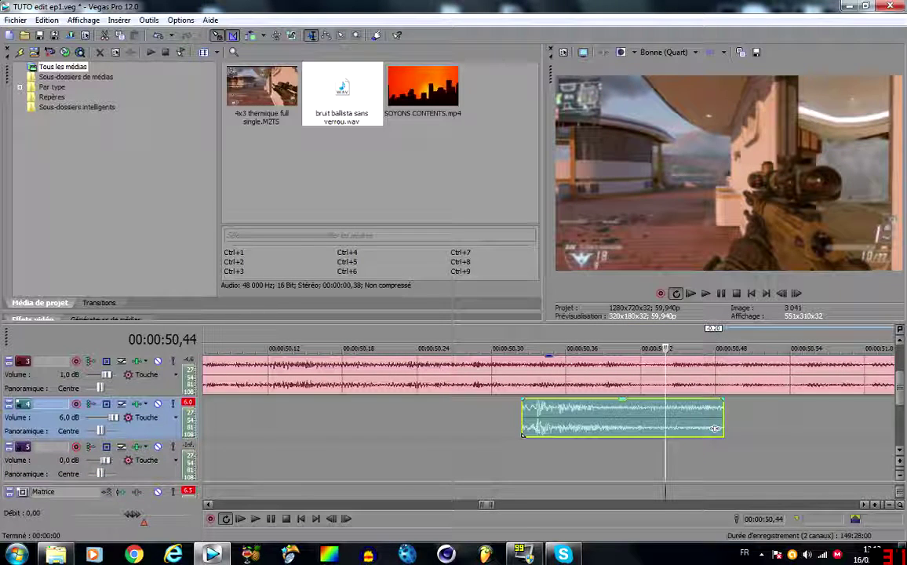
{"action": "right_click", "coordinate": [715, 428]}
{"action": "left_click", "coordinate": [657, 414]}
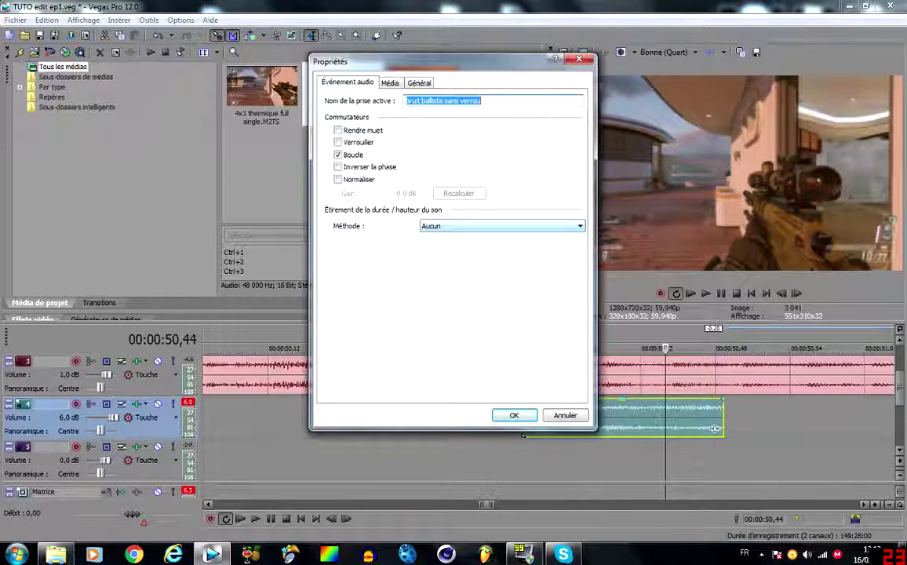
{"action": "key", "text": "Escape"}
In the ballista sound event's properties, set the stretch method to élastique and enable Verrouiller pour étirer for the pitch change
{"action": "right_click", "coordinate": [714, 428]}
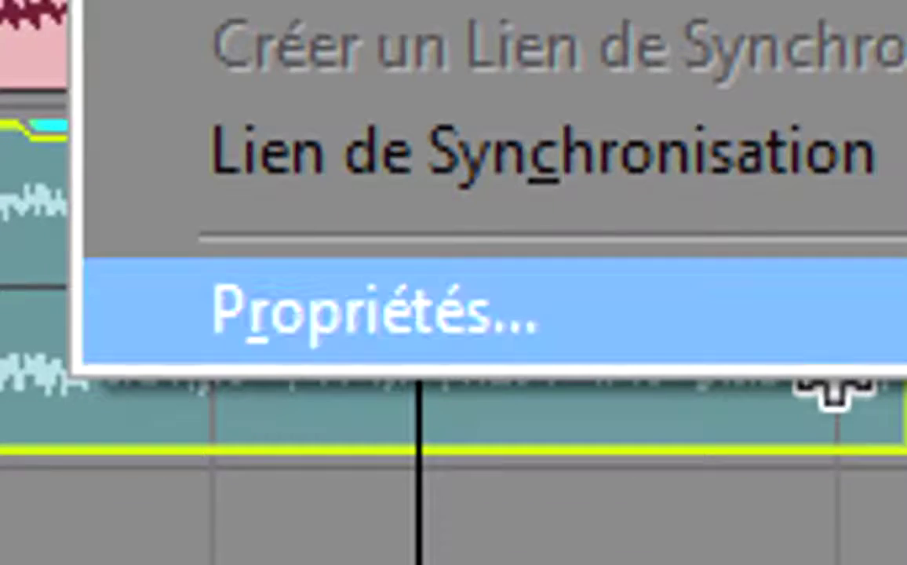
{"action": "left_click", "coordinate": [397, 320]}
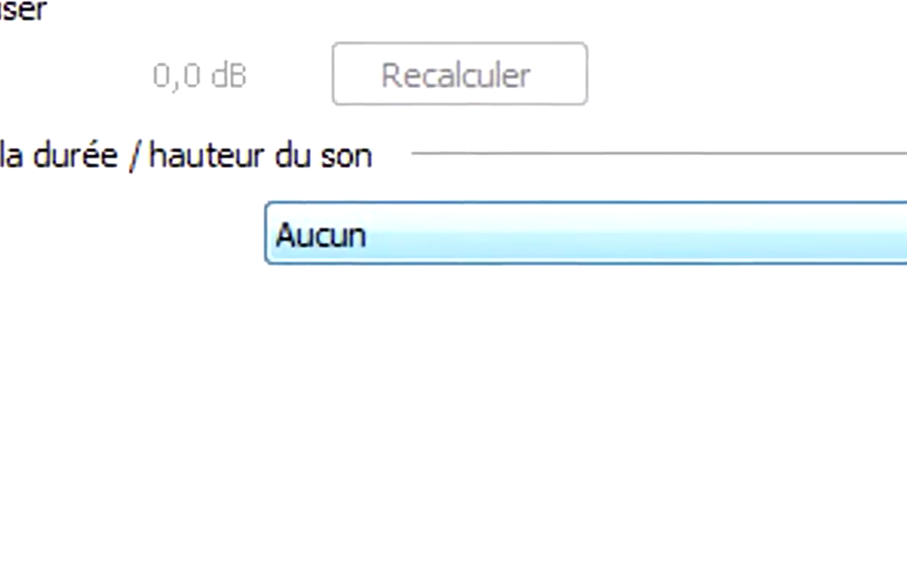
{"action": "left_click", "coordinate": [577, 244]}
{"action": "left_click", "coordinate": [577, 338]}
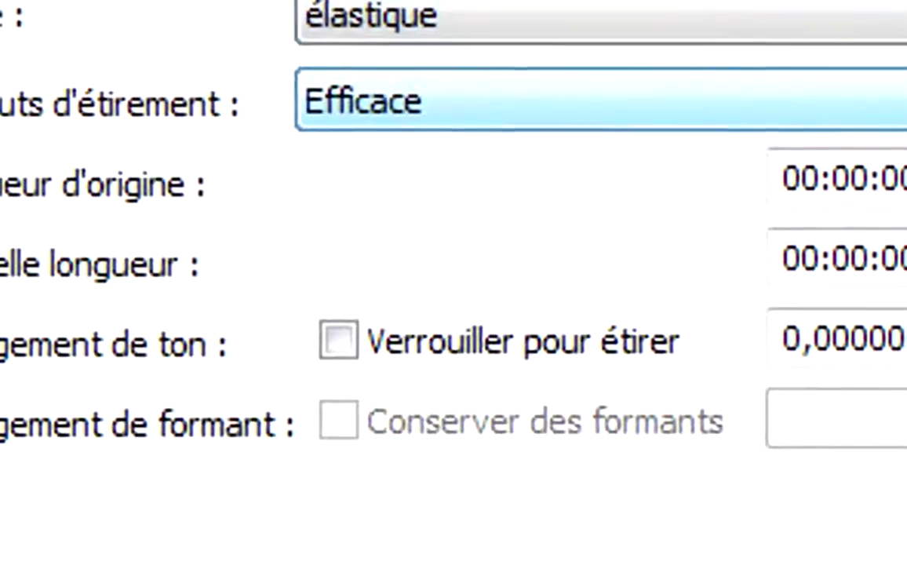
{"action": "left_click", "coordinate": [344, 276]}
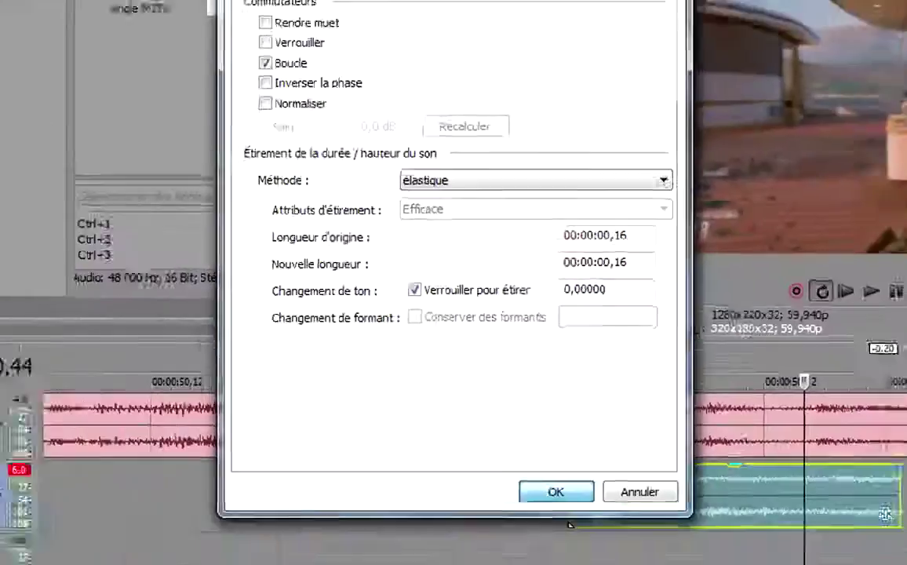
{"action": "left_click", "coordinate": [556, 491]}
Stretch the end of the ballista sound event by about 10 frames
{"action": "scroll", "coordinate": [576, 429], "scroll_direction": "down", "scroll_amount": 3}
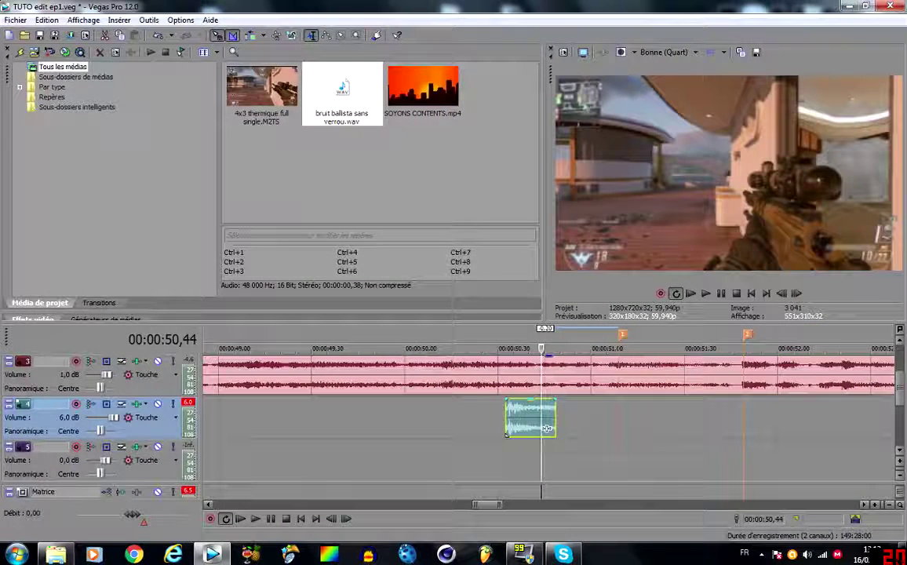
{"action": "left_click_drag", "start_coordinate": [547, 429], "coordinate": [577, 428]}
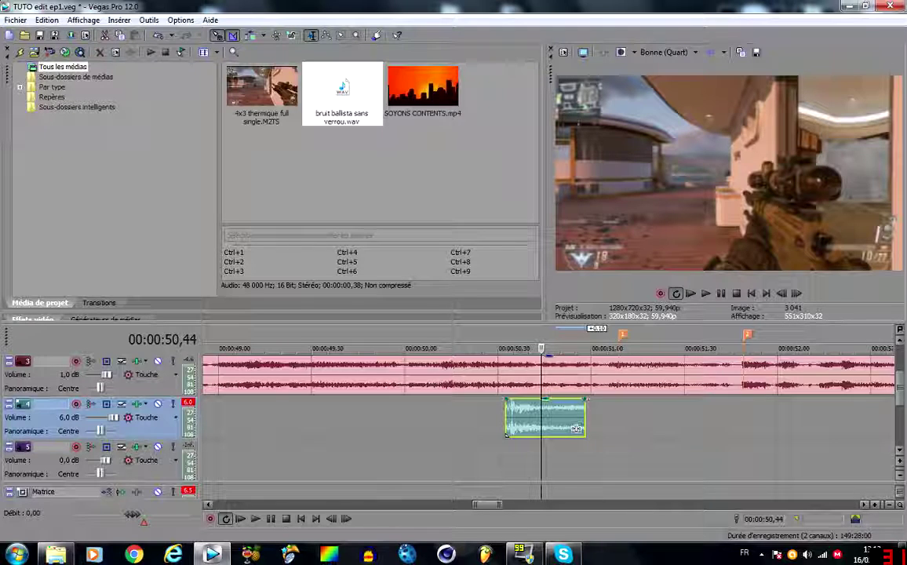
{"action": "scroll", "coordinate": [569, 428], "scroll_direction": "down", "scroll_amount": 3}
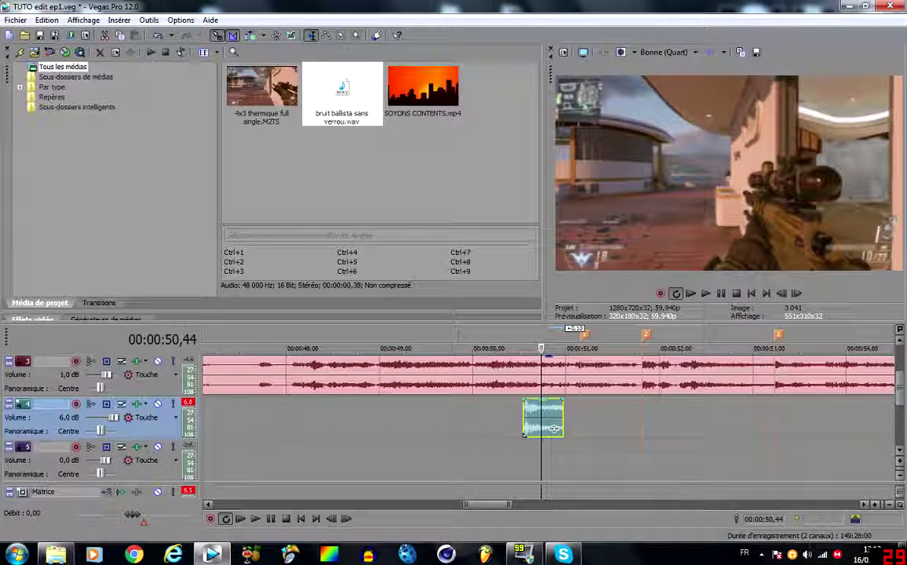
Place the ballista sound event at marker 1 with a fade-out over its full length, and play the passage
{"action": "mouse_move", "coordinate": [554, 428]}
{"action": "left_mouse_down"}
{"action": "mouse_move", "coordinate": [615, 429]}
{"action": "mouse_move", "coordinate": [528, 401]}
{"action": "mouse_move", "coordinate": [607, 422]}
{"action": "left_mouse_up"}
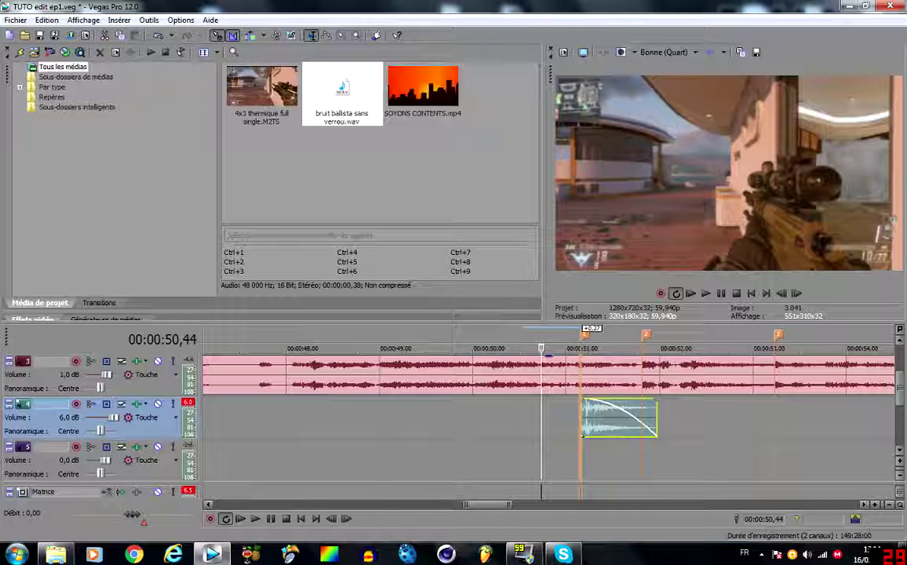
{"action": "left_click", "coordinate": [481, 421]}
{"action": "key", "text": "space"}
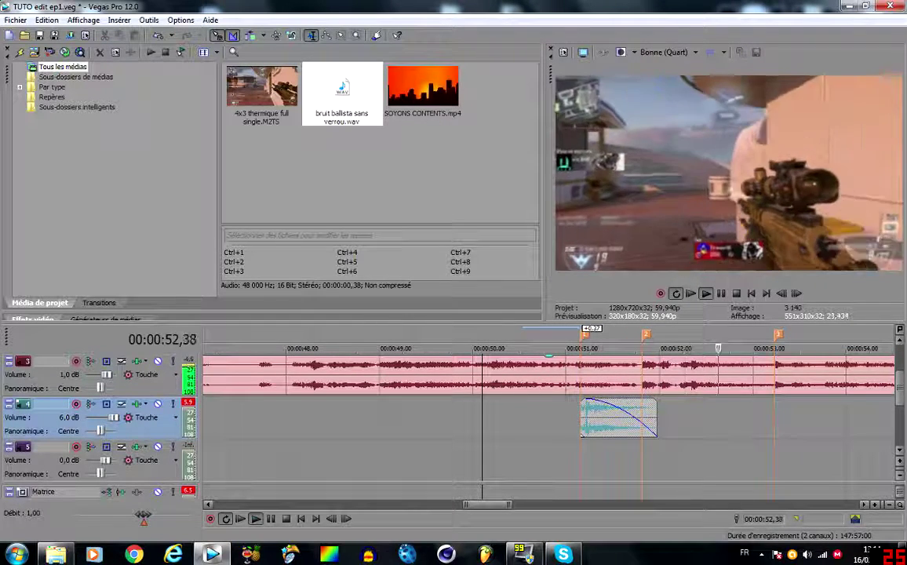
{"action": "left_click", "coordinate": [705, 294]}
{"action": "left_click", "coordinate": [722, 293]}
Lower the ballista sound event's gain to about a third of the event height, checking the level by playback from 00:00:50,54
{"action": "left_click_drag", "start_coordinate": [616, 401], "coordinate": [616, 416]}
{"action": "left_click", "coordinate": [558, 418]}
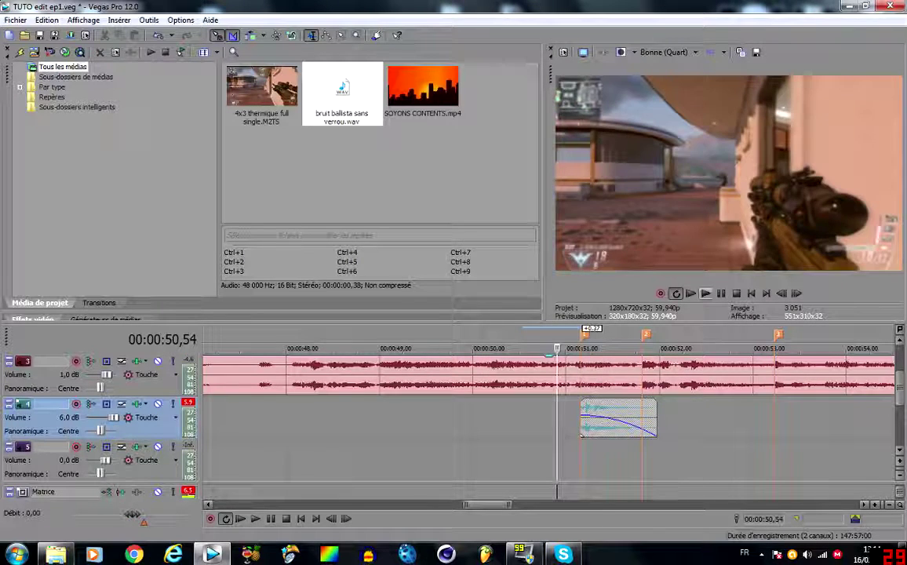
{"action": "left_click", "coordinate": [706, 293]}
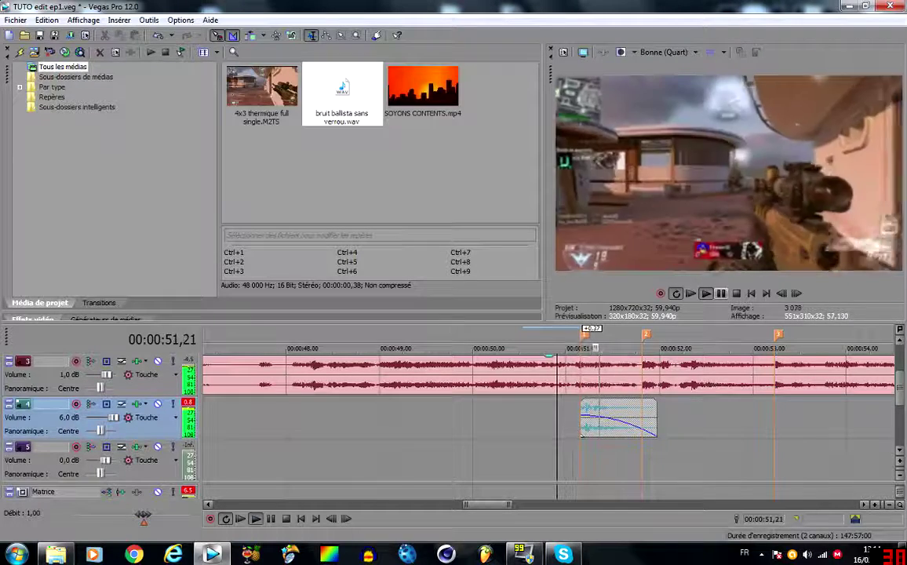
{"action": "left_click", "coordinate": [720, 293]}
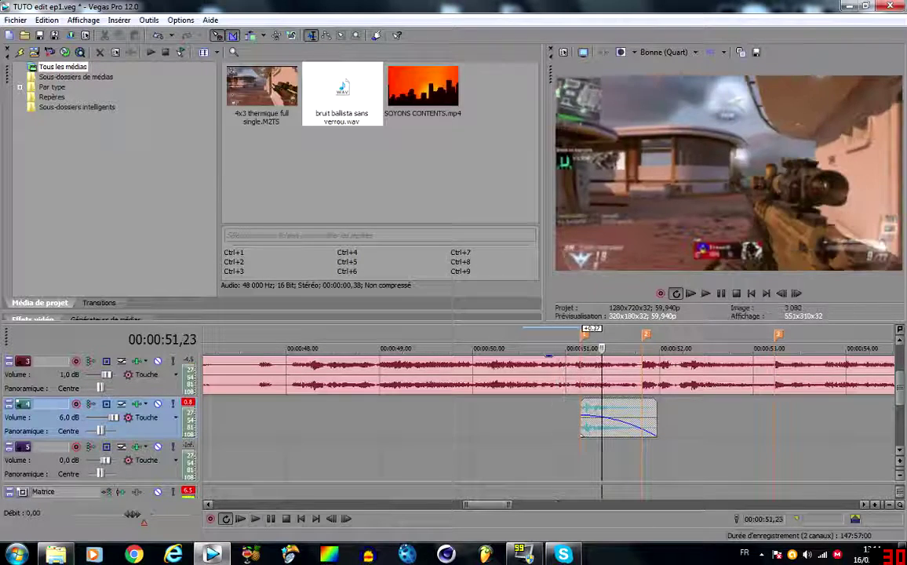
{"action": "left_click_drag", "start_coordinate": [588, 415], "coordinate": [587, 424]}
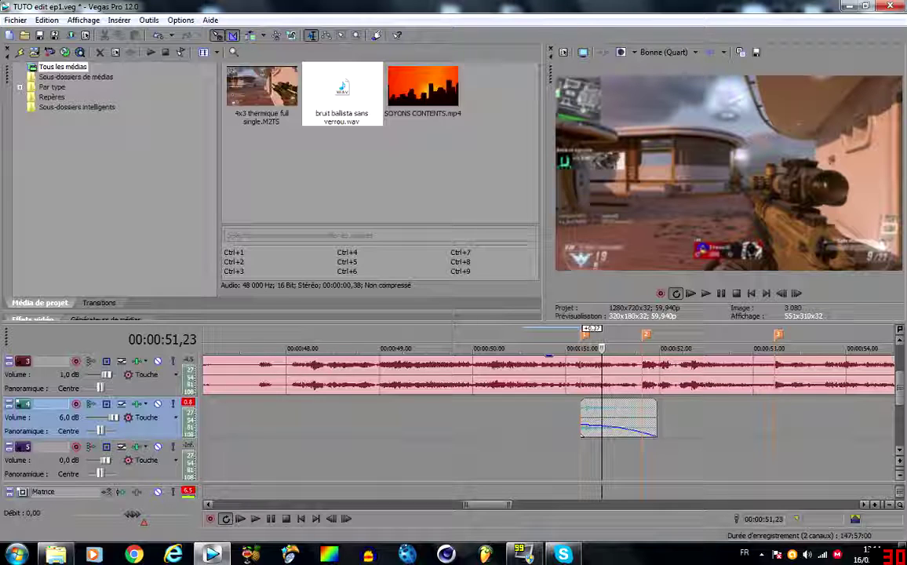
Shorten the end of the ballista sound event by about 14 frames and play the gunshot passage
{"action": "left_click_drag", "start_coordinate": [656, 420], "coordinate": [635, 420]}
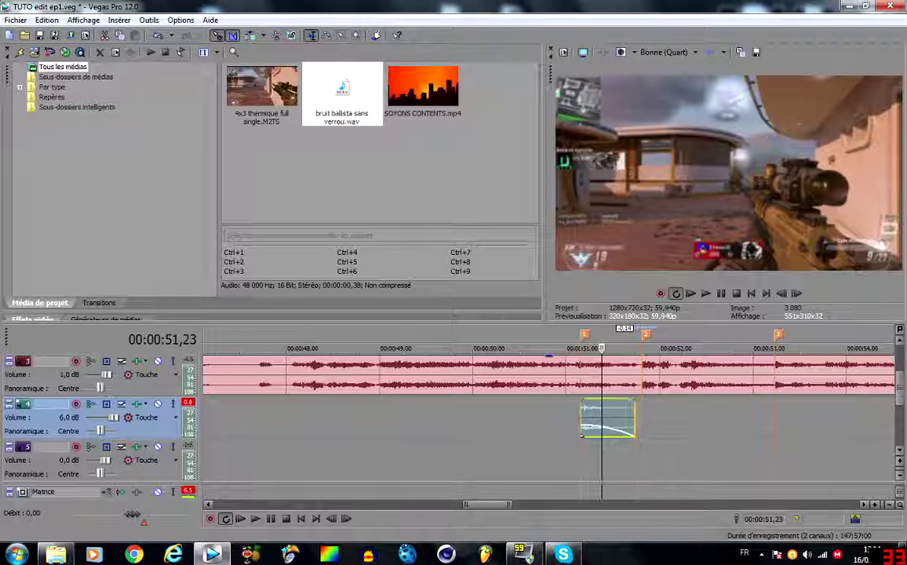
{"action": "left_click", "coordinate": [533, 421]}
{"action": "key", "text": "space"}
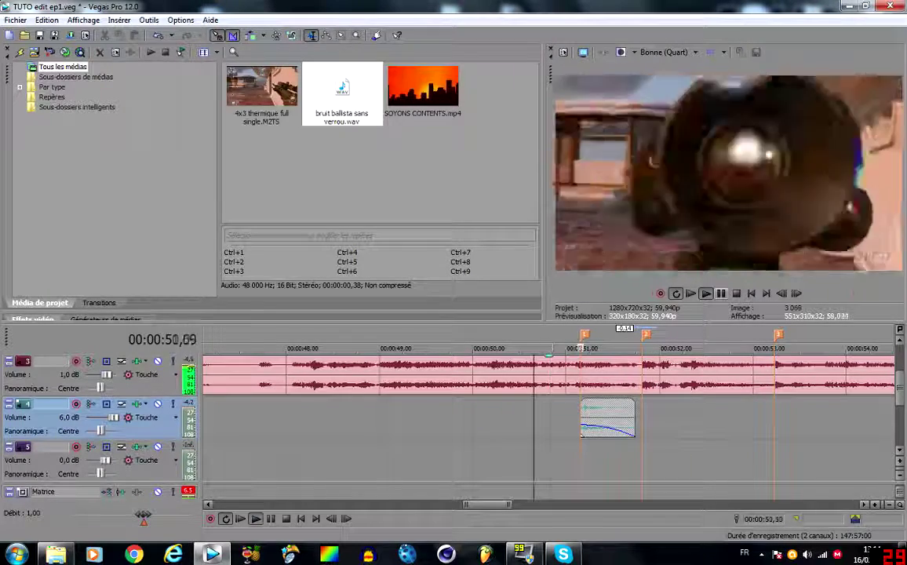
{"action": "left_click", "coordinate": [722, 294]}
From the GUN SOUND folder, add bass explo #1 at marker 3 and the wooozzzh sound ahead of marker 1 on audio track 4
{"action": "scroll", "coordinate": [548, 416], "scroll_direction": "down", "scroll_amount": 3}
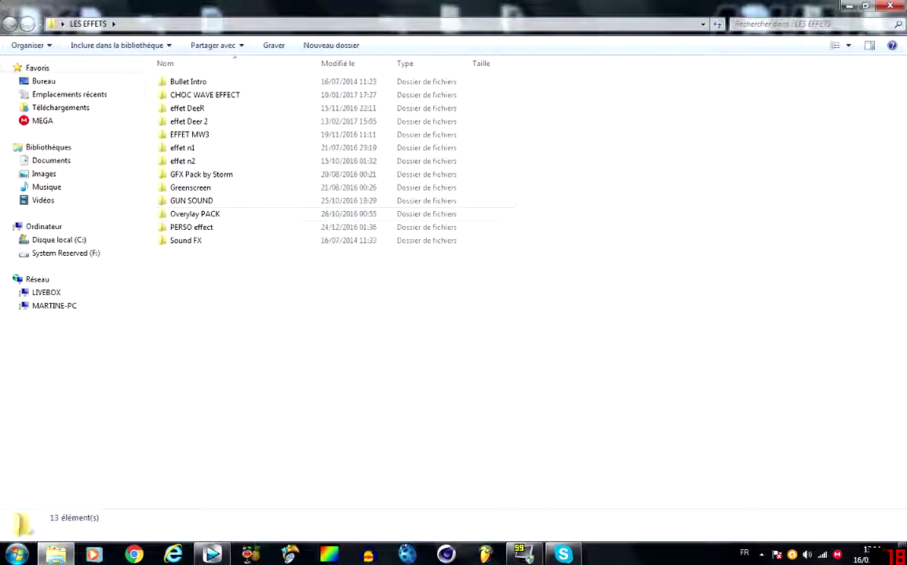
{"action": "double_click", "coordinate": [191, 200]}
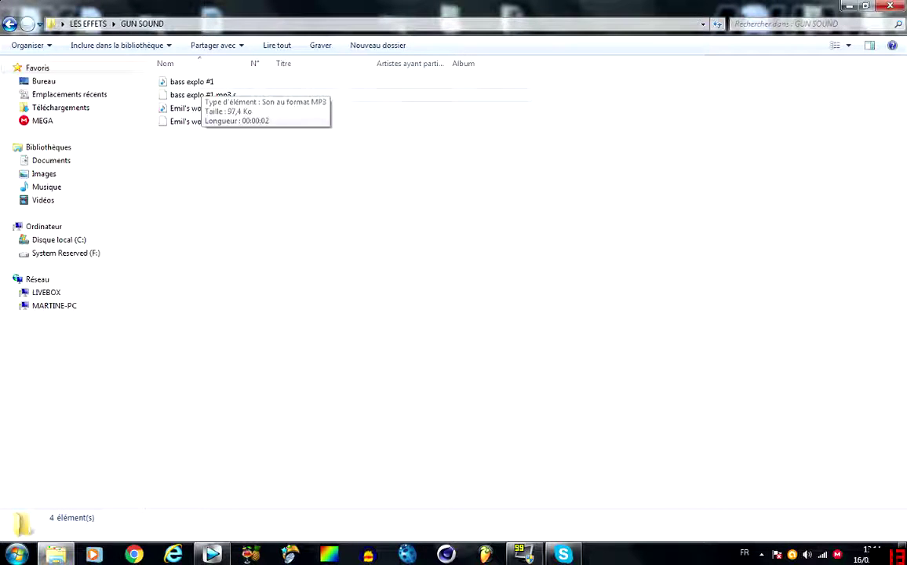
{"action": "left_click_drag", "start_coordinate": [192, 82], "coordinate": [565, 420]}
{"action": "left_click", "coordinate": [849, 6]}
{"action": "left_click_drag", "start_coordinate": [196, 107], "coordinate": [472, 424]}
Trim the end of the wooozzzh sound event back to 00:00:50,01
{"action": "left_click", "coordinate": [480, 455]}
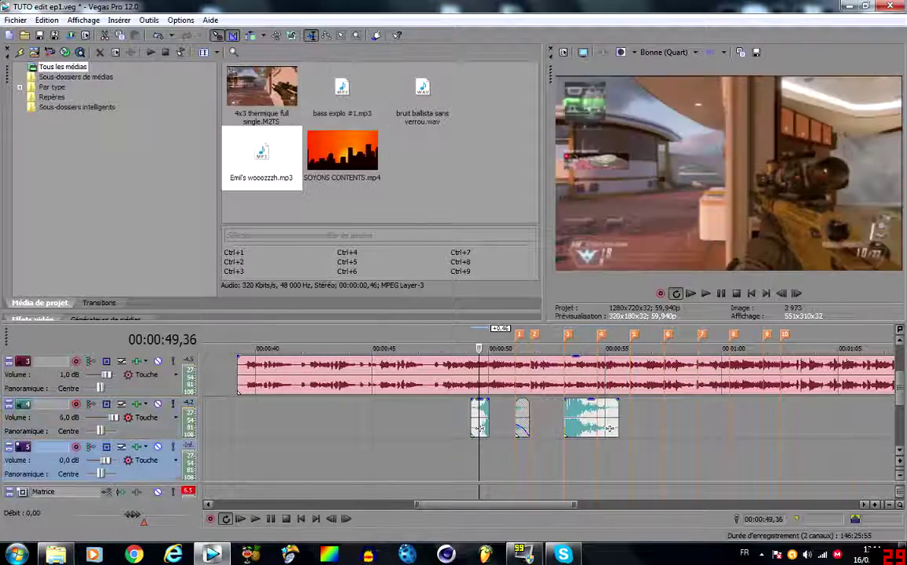
{"action": "scroll", "coordinate": [542, 428], "scroll_direction": "up", "scroll_amount": 6}
{"action": "left_click", "coordinate": [651, 428]}
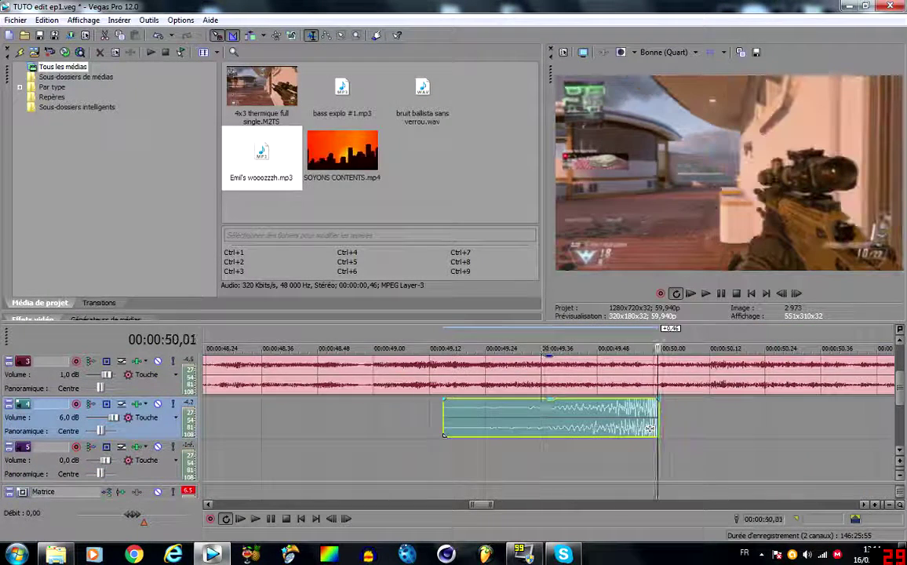
{"action": "scroll", "coordinate": [555, 428], "scroll_direction": "up", "scroll_amount": 6}
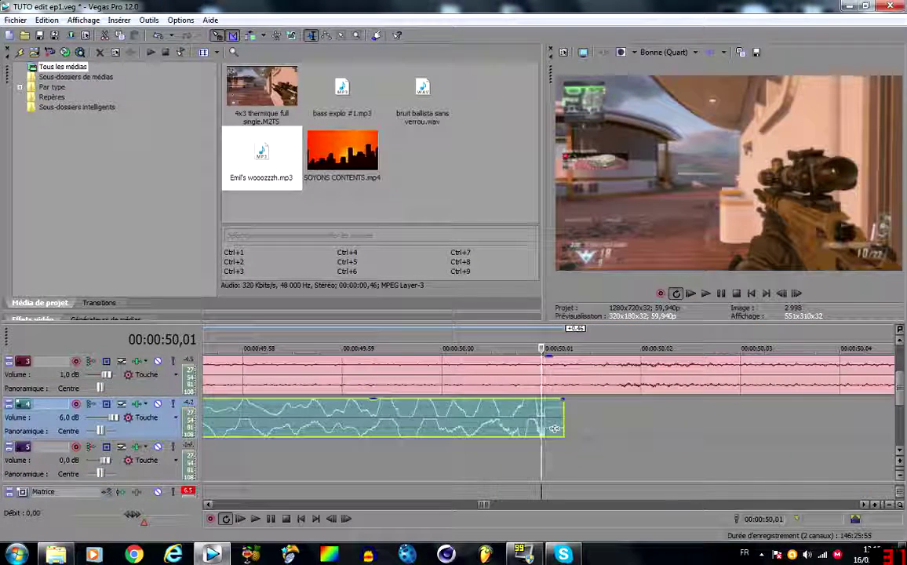
{"action": "left_click_drag", "start_coordinate": [555, 428], "coordinate": [484, 428]}
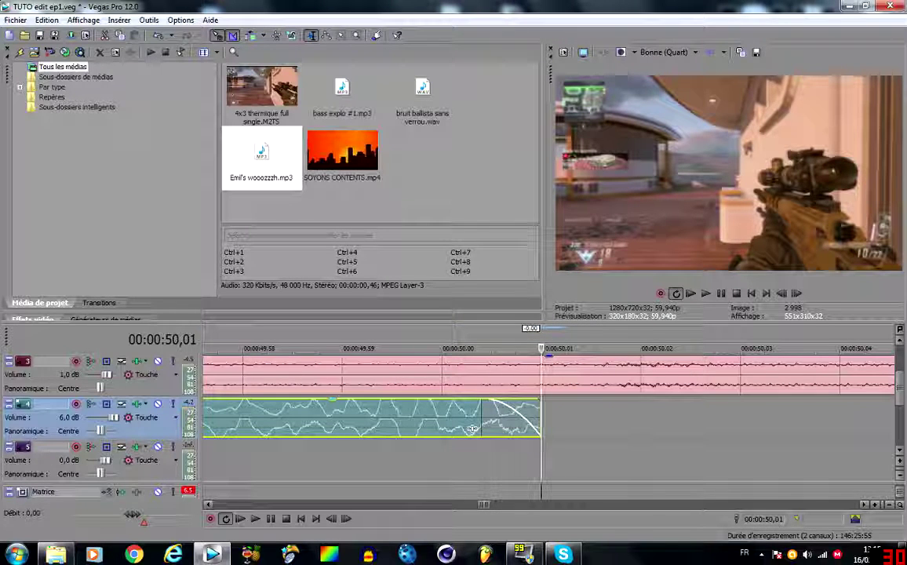
{"action": "scroll", "coordinate": [529, 429], "scroll_direction": "up", "scroll_amount": 3}
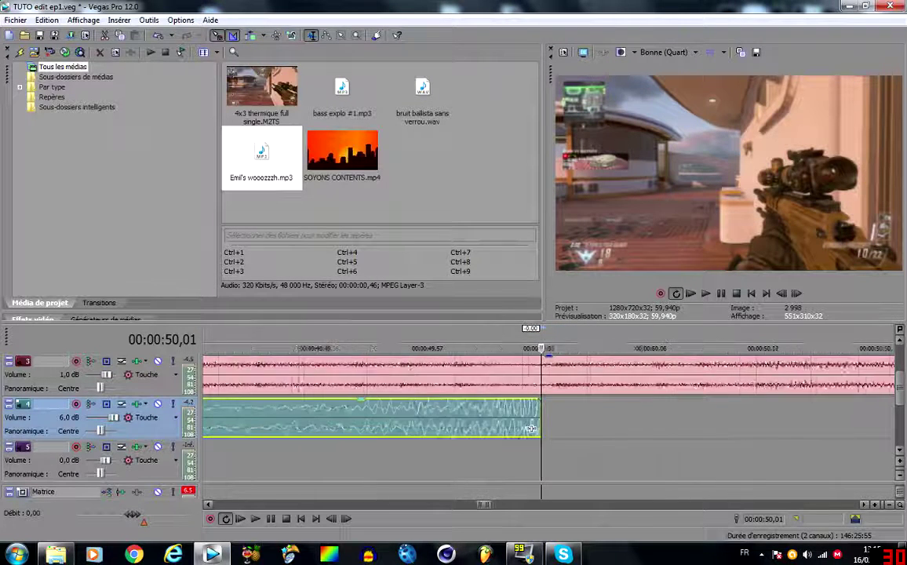
{"action": "scroll", "coordinate": [522, 428], "scroll_direction": "down", "scroll_amount": 5}
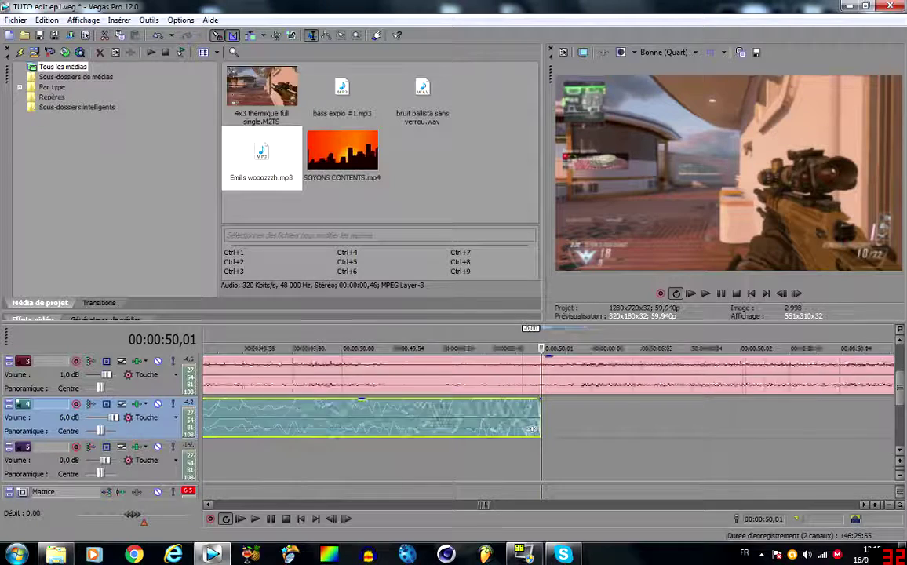
Move the wooozzzh event to end where the ballista sound starts, and move bass explo #1 to track 5 starting at marker 1
{"action": "left_click_drag", "start_coordinate": [469, 420], "coordinate": [627, 420]}
{"action": "scroll", "coordinate": [628, 420], "scroll_direction": "down", "scroll_amount": 4}
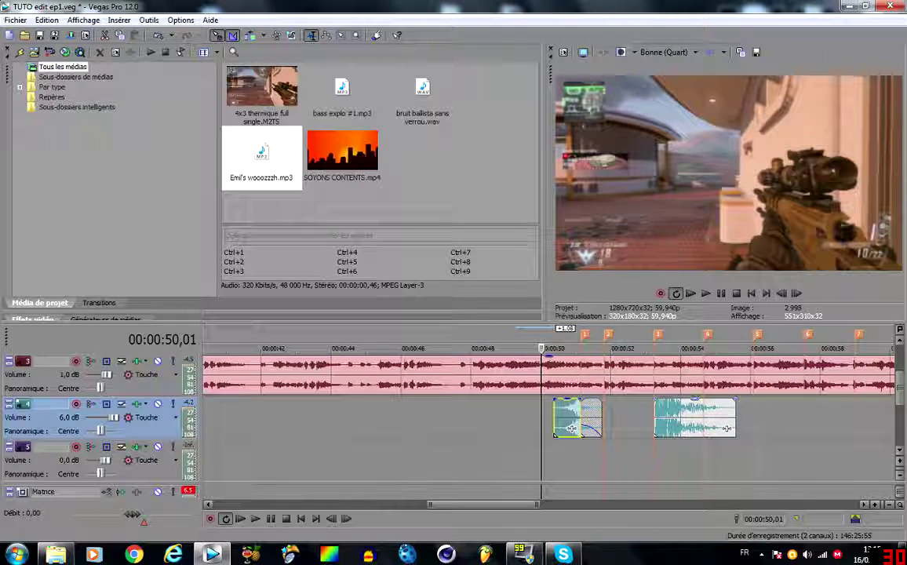
{"action": "left_click", "coordinate": [727, 429]}
{"action": "left_click_drag", "start_coordinate": [727, 429], "coordinate": [654, 471]}
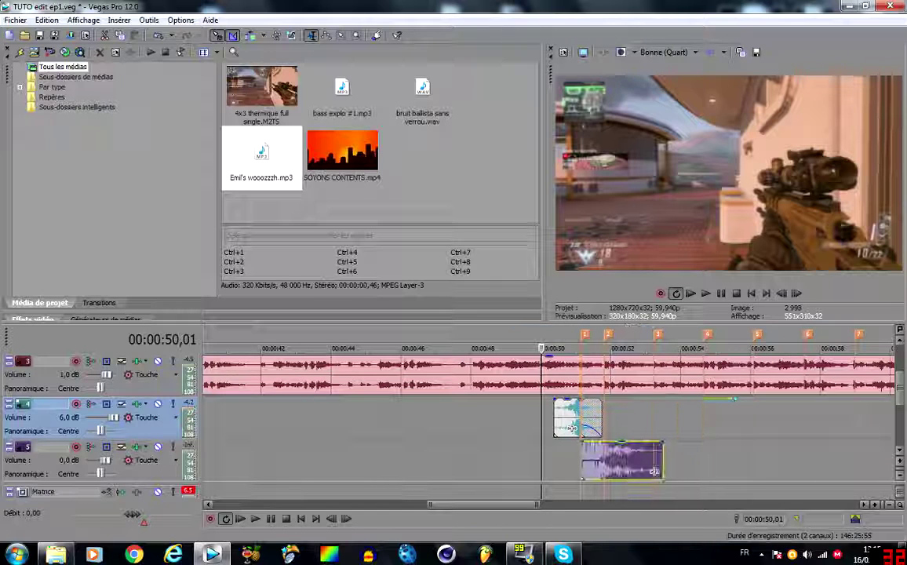
Remove the silence at the start of bass explo #1, keeping it at marker 1, and shorten its end to match the ballista sound's end
{"action": "left_click", "coordinate": [581, 460]}
{"action": "scroll", "coordinate": [581, 460], "scroll_direction": "up", "scroll_amount": 8}
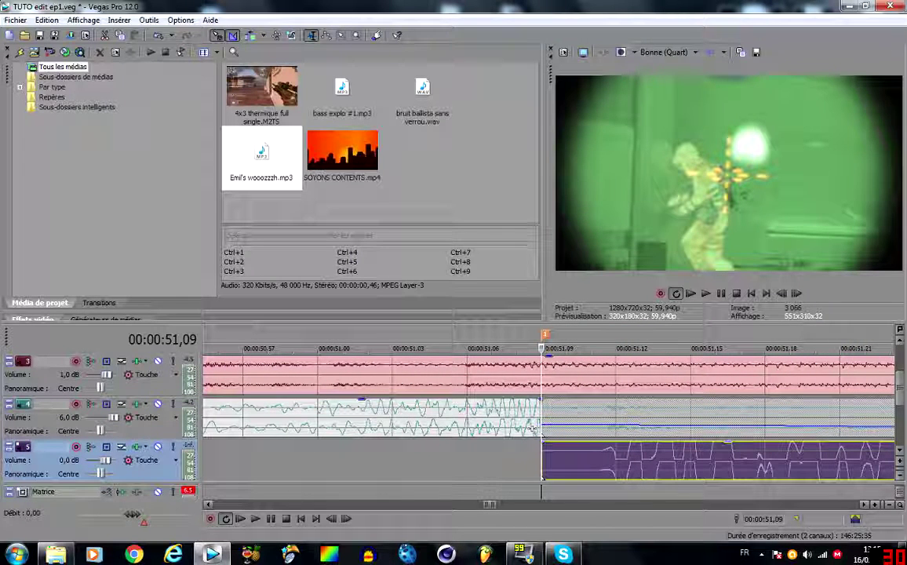
{"action": "left_click_drag", "start_coordinate": [543, 459], "coordinate": [529, 475]}
{"action": "left_click_drag", "start_coordinate": [530, 429], "coordinate": [532, 429]}
{"action": "scroll", "coordinate": [533, 428], "scroll_direction": "down", "scroll_amount": 3}
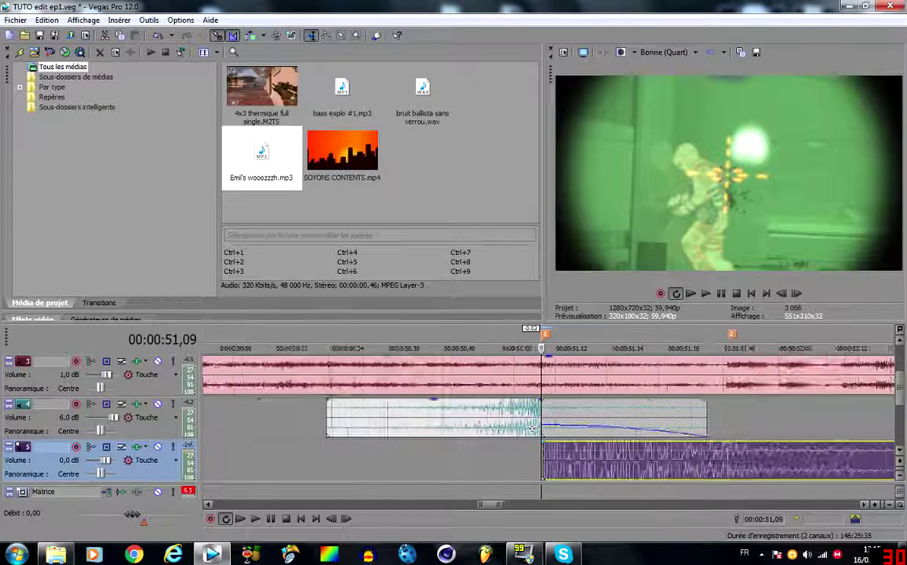
{"action": "scroll", "coordinate": [533, 429], "scroll_direction": "down", "scroll_amount": 3}
{"action": "left_click_drag", "start_coordinate": [694, 471], "coordinate": [581, 471]}
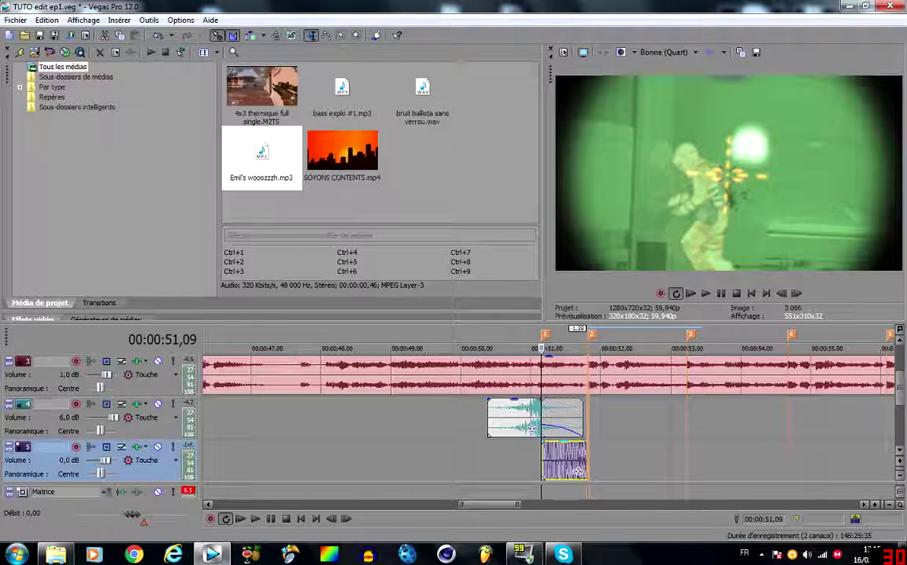
Set the stretch method of the bass explo #1 event to élastique in its properties
{"action": "right_click", "coordinate": [537, 430]}
{"action": "left_click", "coordinate": [573, 452]}
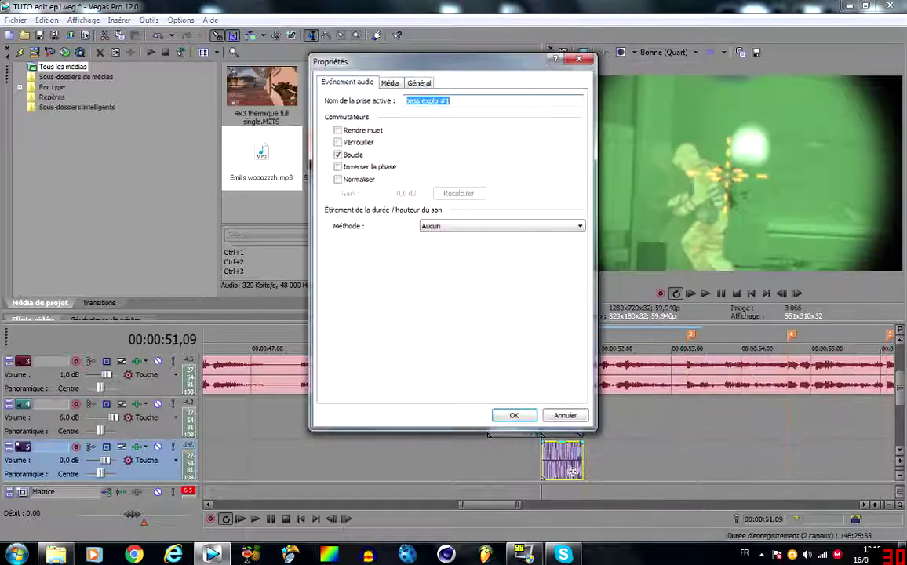
{"action": "left_click", "coordinate": [502, 226]}
{"action": "left_click", "coordinate": [443, 235]}
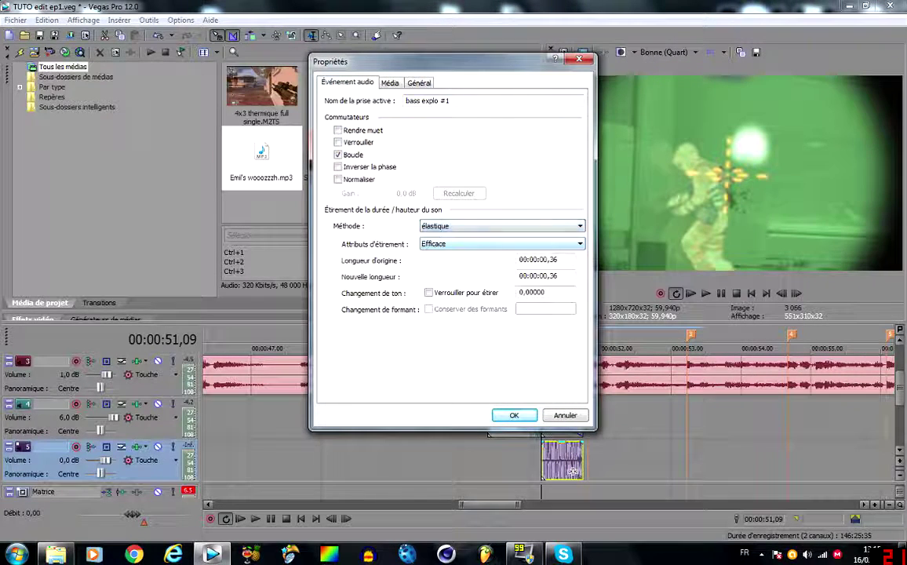
{"action": "left_click", "coordinate": [514, 415]}
In the wooozzzh event's properties, set the stretch method to élastique and enable Verrouiller pour étirer for the pitch change
{"action": "right_click", "coordinate": [533, 428]}
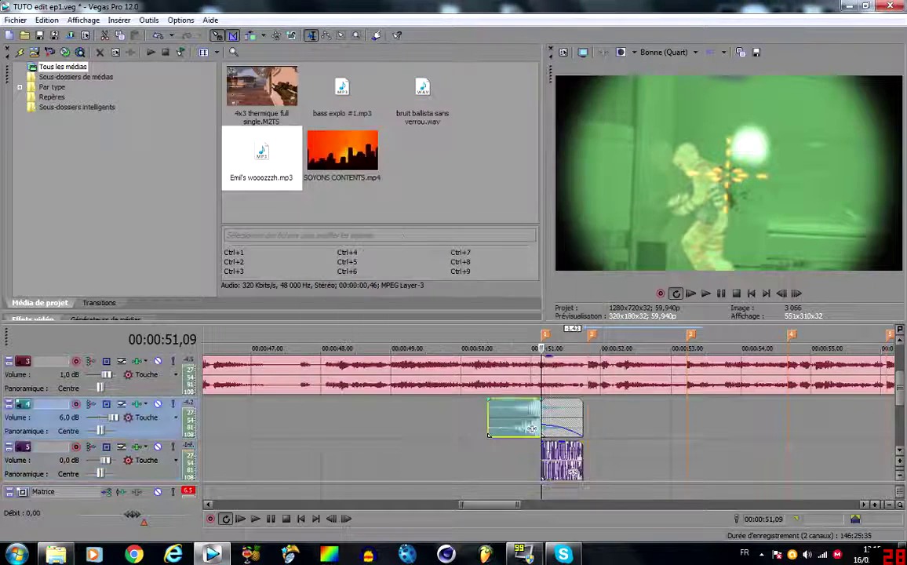
{"action": "left_click", "coordinate": [545, 411]}
{"action": "left_click", "coordinate": [503, 226]}
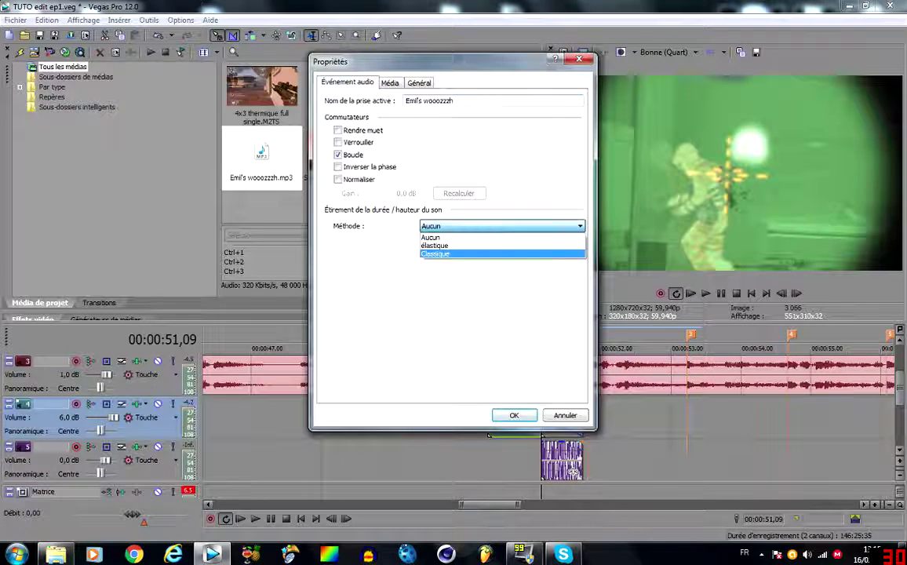
{"action": "left_click", "coordinate": [443, 245]}
{"action": "left_click", "coordinate": [428, 293]}
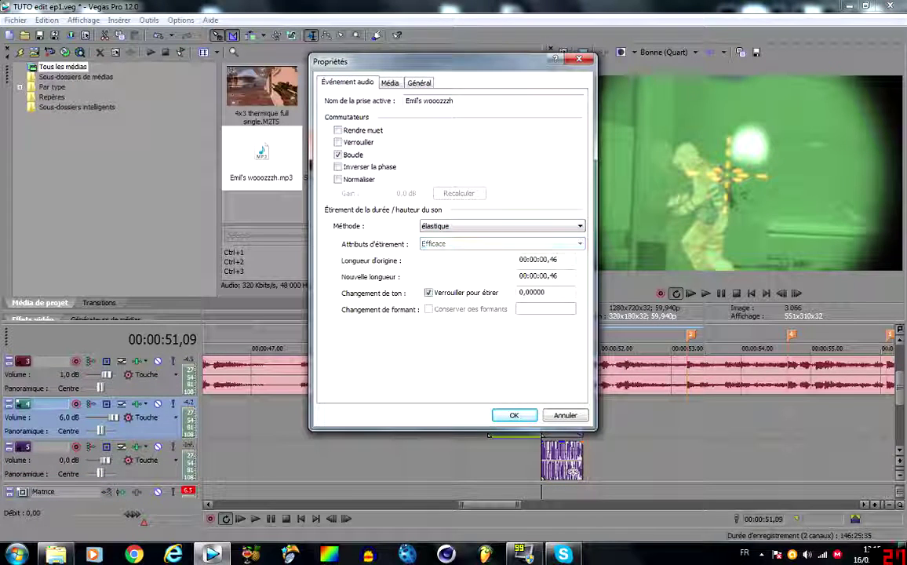
{"action": "left_click", "coordinate": [514, 415]}
Lengthen the end of the bass explo #1 event by about 12 frames and fade it out over its full length
{"action": "left_click", "coordinate": [565, 460]}
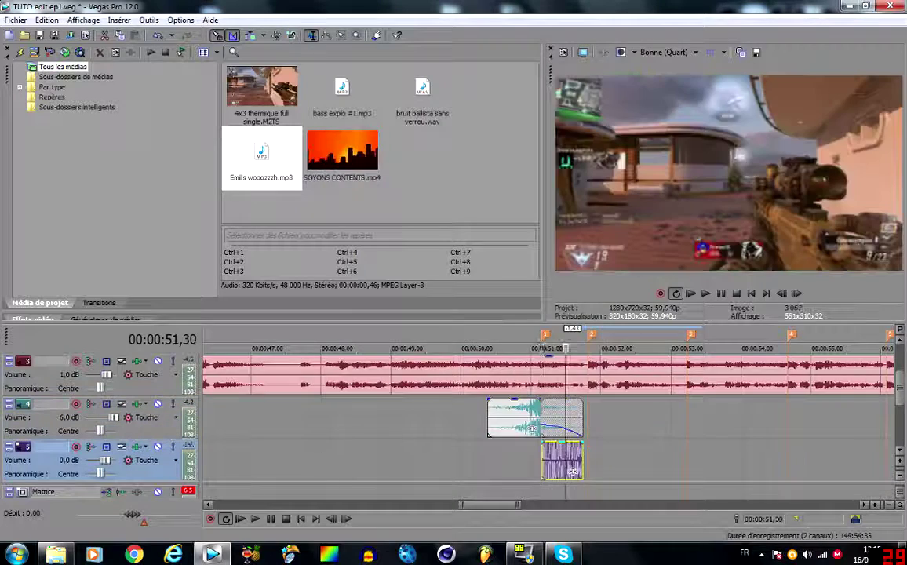
{"action": "scroll", "coordinate": [566, 460], "scroll_direction": "up", "scroll_amount": 4}
{"action": "left_click_drag", "start_coordinate": [619, 471], "coordinate": [414, 445]}
{"action": "scroll", "coordinate": [404, 430], "scroll_direction": "down", "scroll_amount": 2}
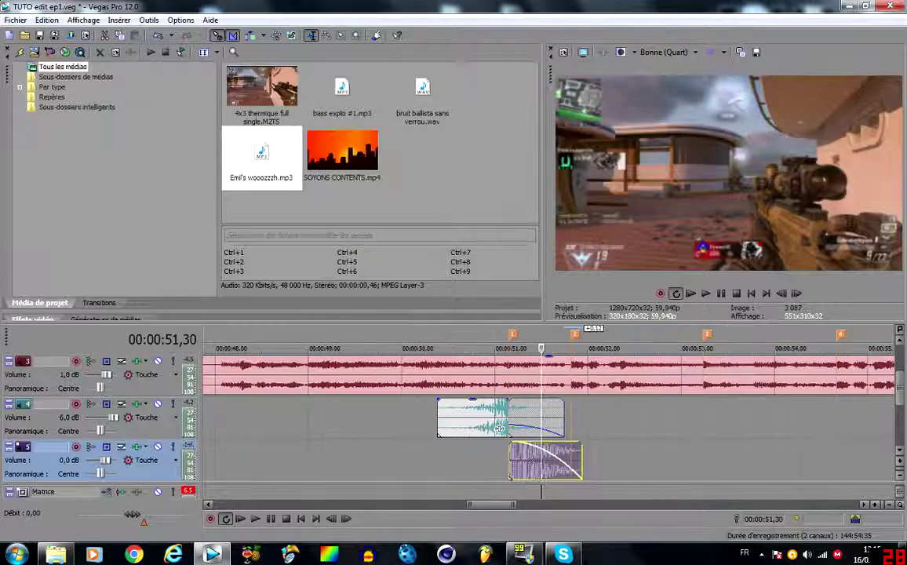
Shorten the start of the wooozzzh event by about 27 frames and fade it in over its full length
{"action": "left_click_drag", "start_coordinate": [231, 427], "coordinate": [355, 428]}
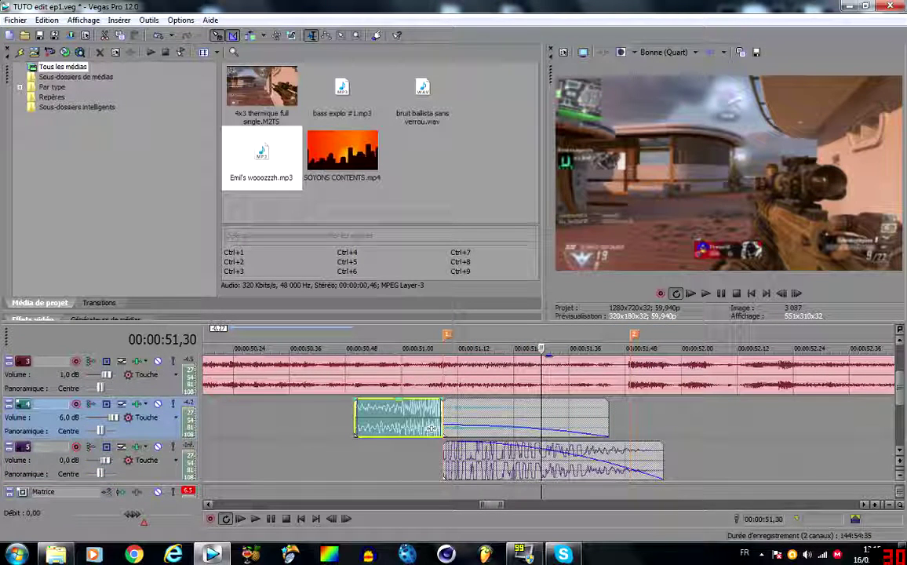
{"action": "left_click_drag", "start_coordinate": [357, 401], "coordinate": [442, 411]}
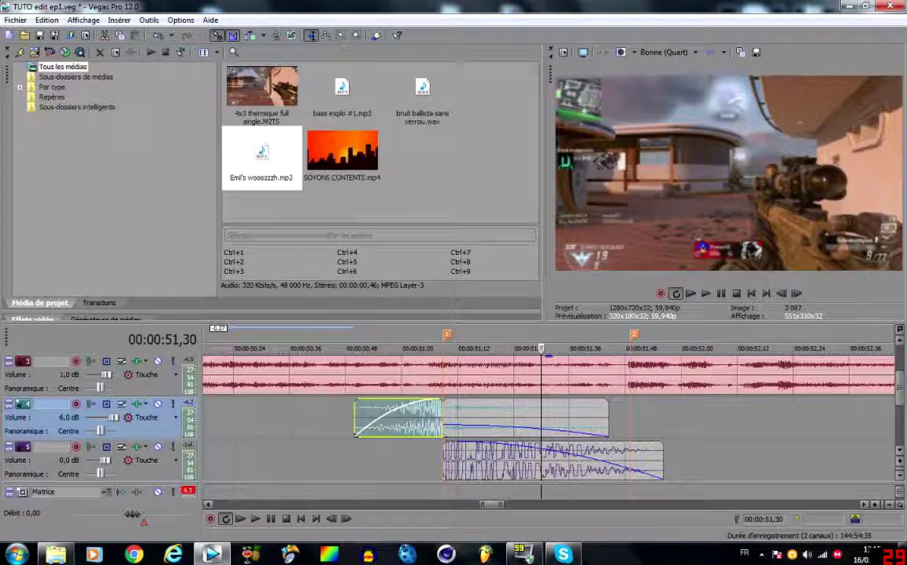
Lower the wooozzzh event's gain to about 40% of the event height and the bass explo #1 event's gain to about 10%
{"action": "left_click", "coordinate": [434, 420]}
{"action": "scroll", "coordinate": [434, 420], "scroll_direction": "up", "scroll_amount": 3}
{"action": "left_click_drag", "start_coordinate": [521, 400], "coordinate": [522, 422]}
{"action": "scroll", "coordinate": [522, 421], "scroll_direction": "down", "scroll_amount": 3}
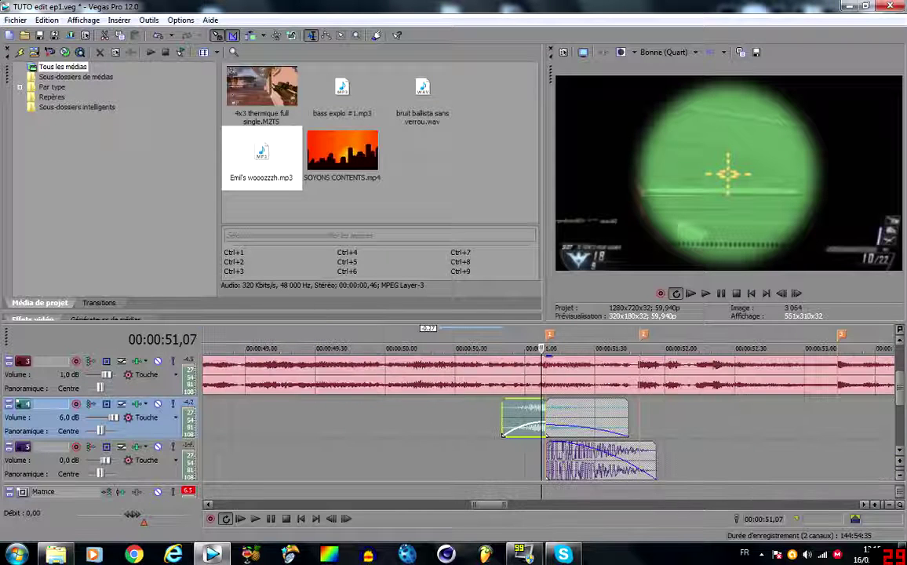
{"action": "left_click_drag", "start_coordinate": [601, 443], "coordinate": [550, 476]}
Play the passage with the three layered gunshot sounds from 00:00:50,17 through marker 1
{"action": "left_click", "coordinate": [497, 461]}
{"action": "scroll", "coordinate": [497, 462], "scroll_direction": "down", "scroll_amount": 2}
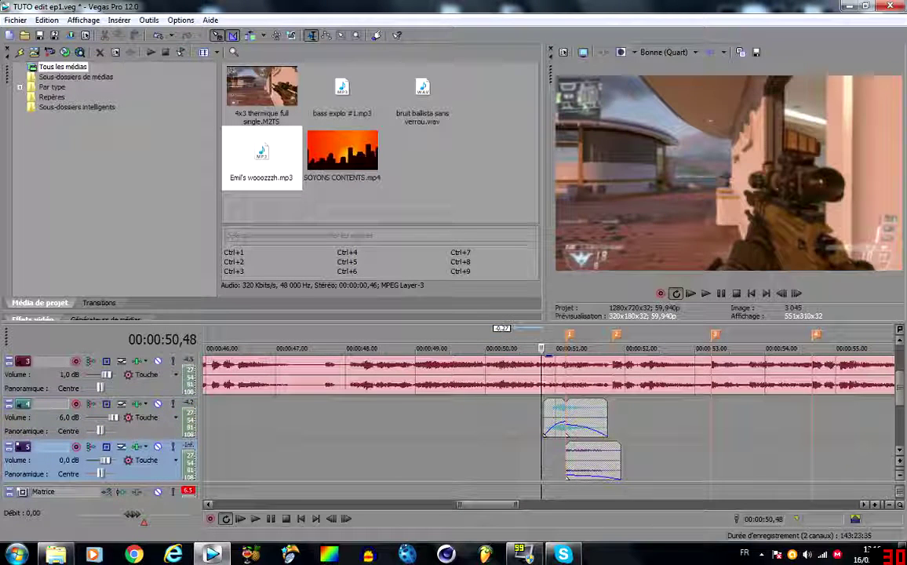
{"action": "left_click", "coordinate": [505, 461]}
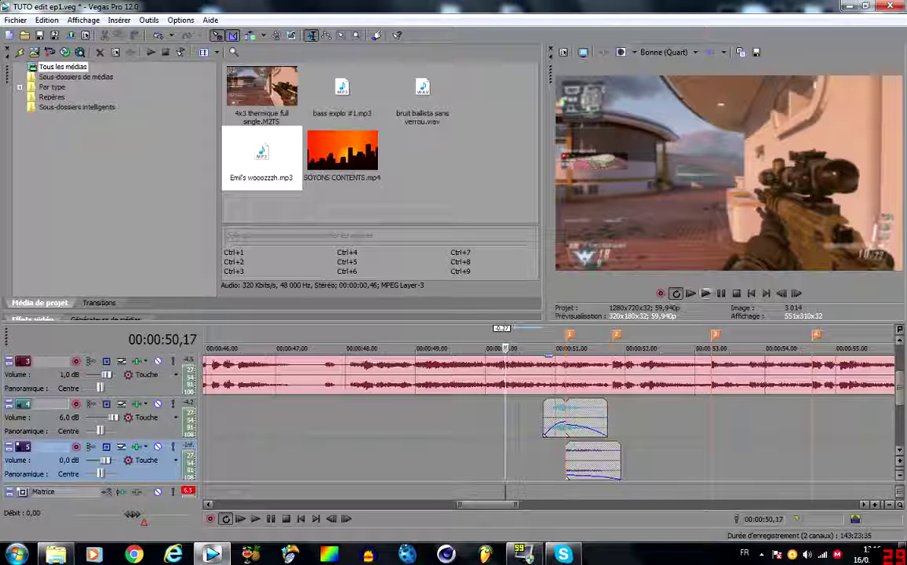
{"action": "left_click", "coordinate": [706, 294]}
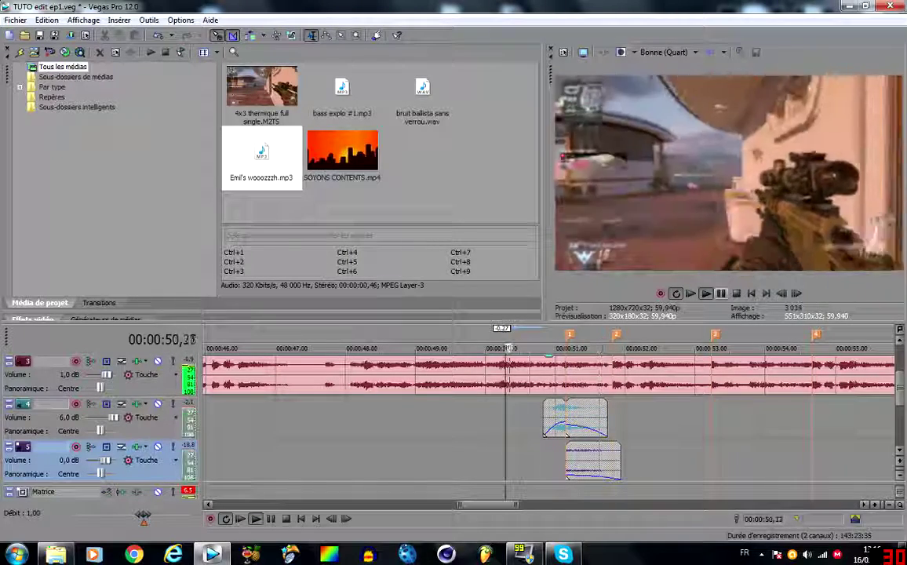
{"action": "left_click", "coordinate": [720, 293]}
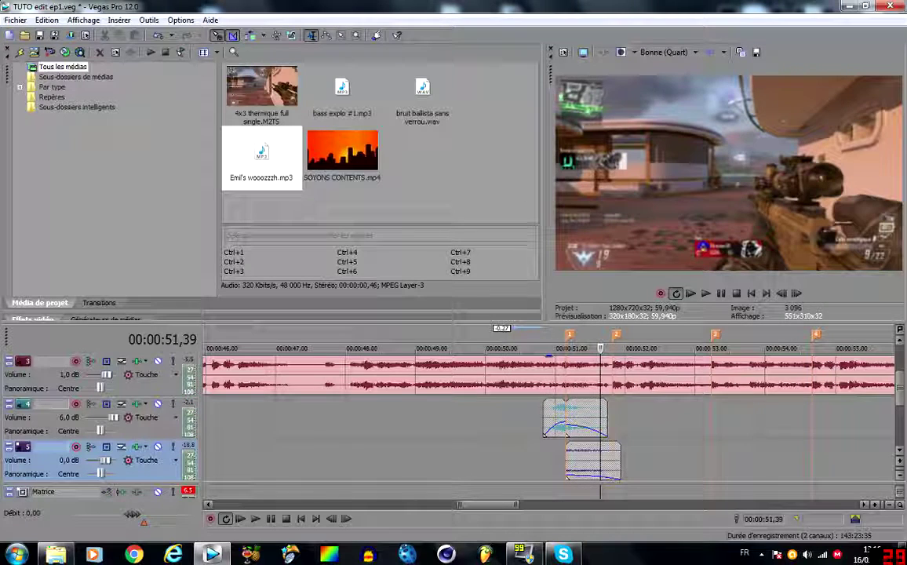
Trim 4 frames off the start of the wooozzzh event and play the passage through marker 1
{"action": "left_click_drag", "start_coordinate": [543, 420], "coordinate": [547, 420]}
{"action": "key", "text": "space"}
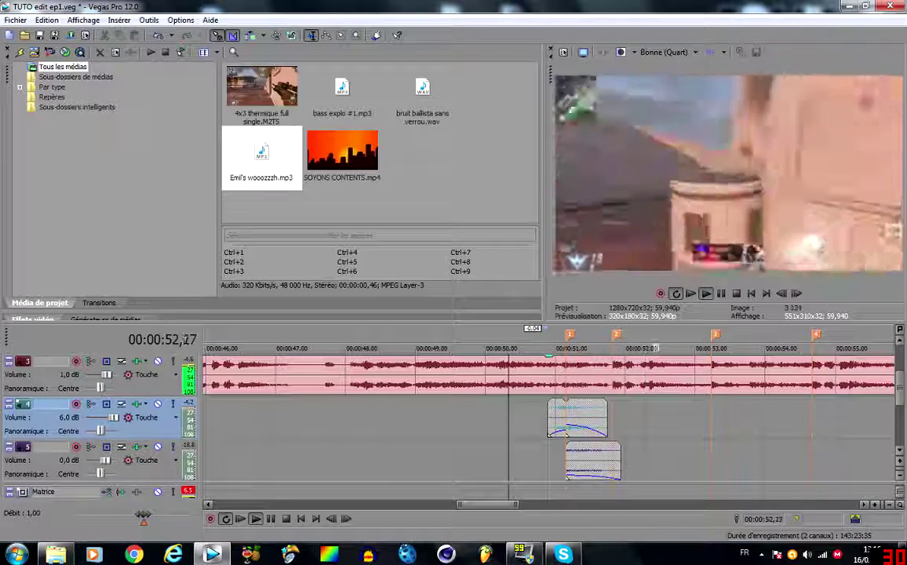
{"action": "key", "text": "Return"}
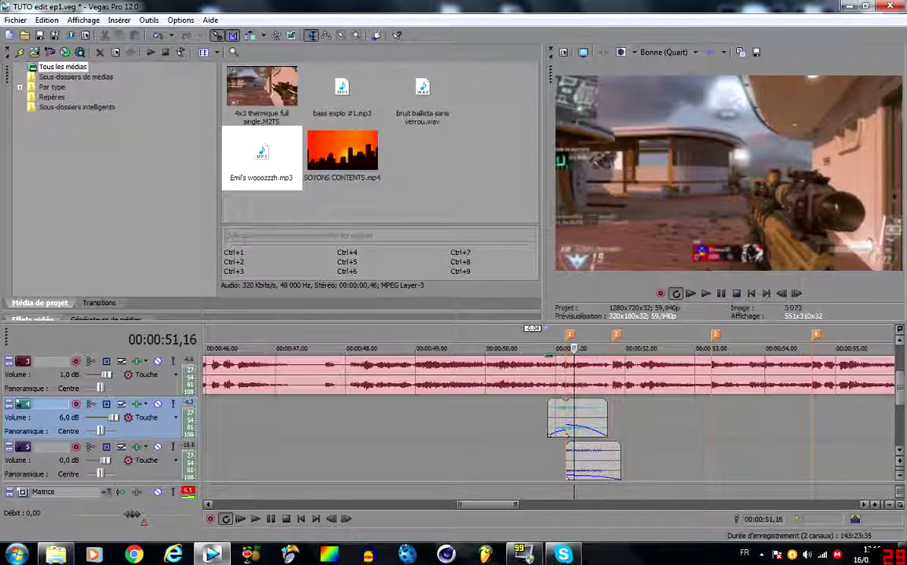
Lengthen the end of the bass explo #1 event by 18 frames and lower its gain to about -18.8 dB
{"action": "scroll", "coordinate": [548, 416], "scroll_direction": "down", "scroll_amount": 1}
{"action": "scroll", "coordinate": [549, 416], "scroll_direction": "up", "scroll_amount": 3}
{"action": "left_click_drag", "start_coordinate": [665, 416], "coordinate": [720, 416]}
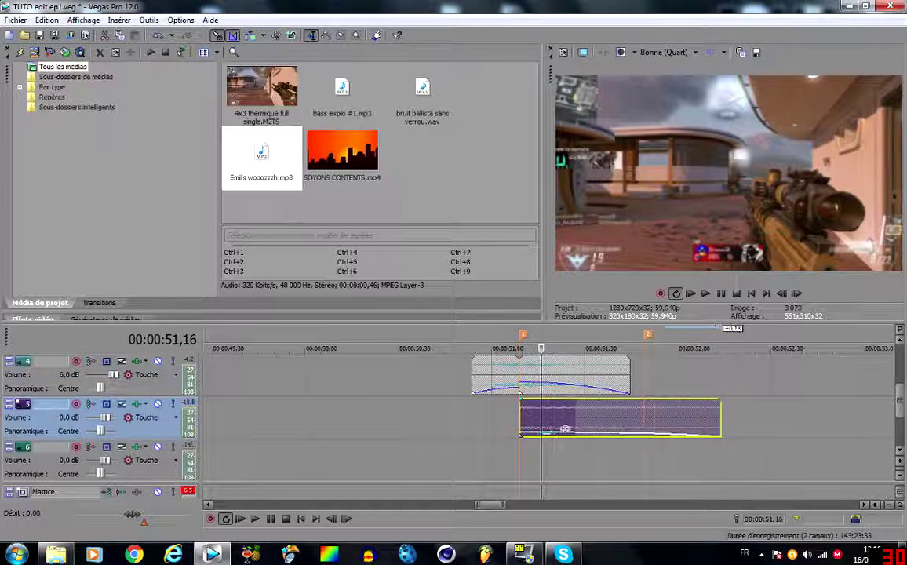
{"action": "left_click_drag", "start_coordinate": [566, 430], "coordinate": [521, 435]}
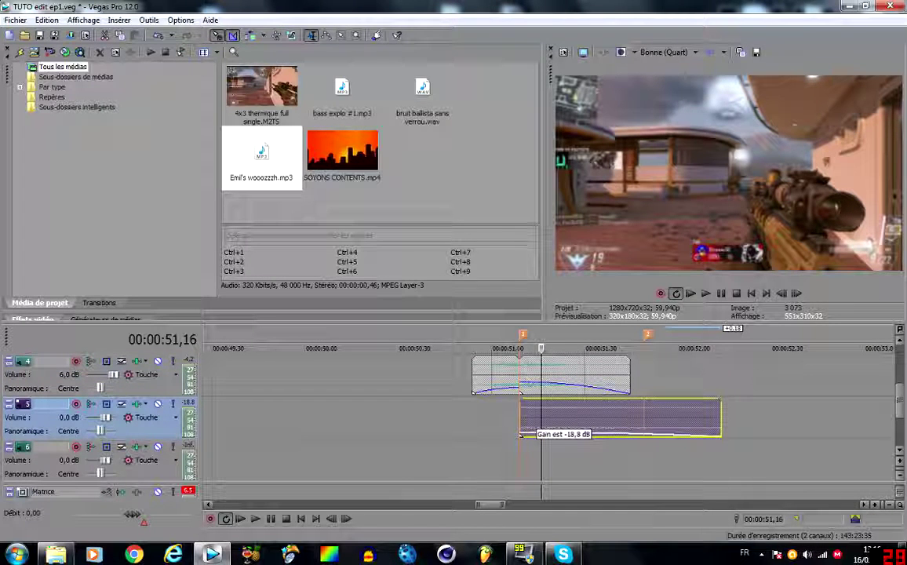
Play the layered gunshot sounds at marker 1 from 00:00:50,40 to the end of the bass explo #1 event
{"action": "left_click", "coordinate": [429, 418]}
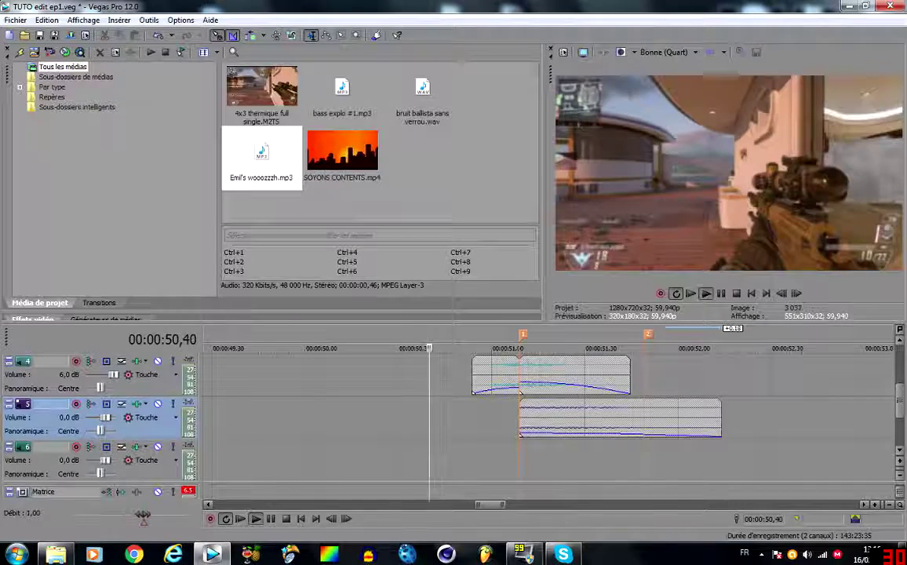
{"action": "key", "text": "space"}
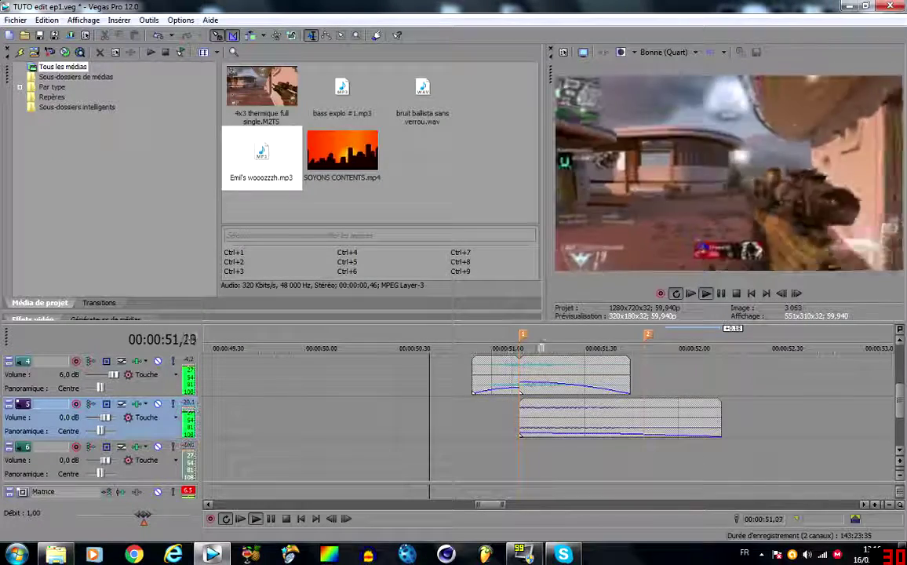
{"action": "key", "text": "space"}
{"action": "key", "text": "space"}
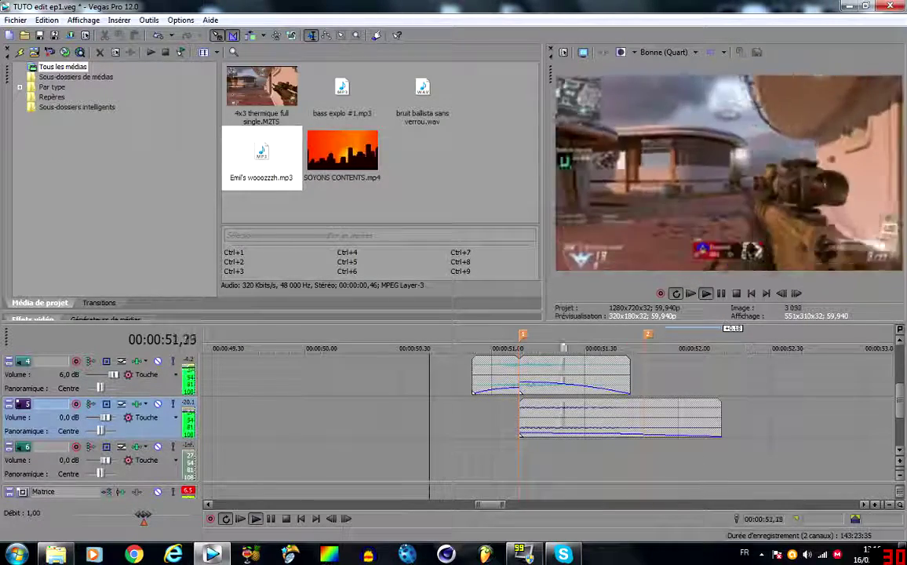
{"action": "key", "text": "space"}
{"action": "key", "text": "space"}
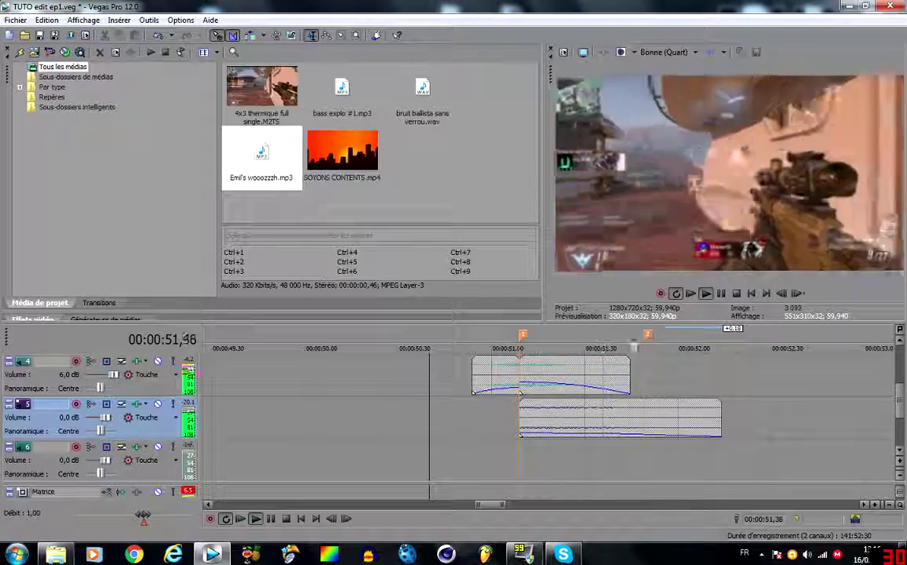
{"action": "key", "text": "space"}
{"action": "key", "text": "space"}
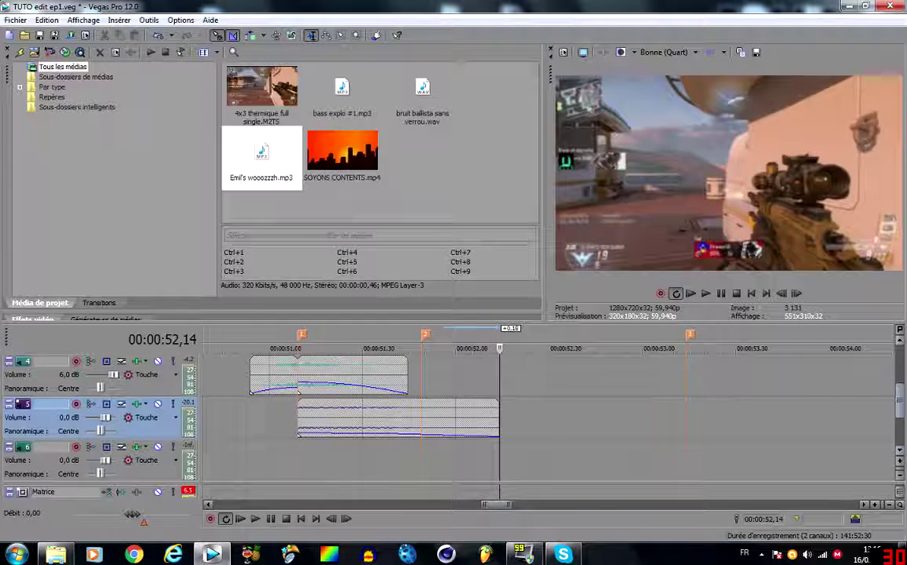
{"action": "left_click_drag", "start_coordinate": [901, 403], "coordinate": [900, 380]}
{"action": "scroll", "coordinate": [680, 416], "scroll_direction": "down", "scroll_amount": 1}
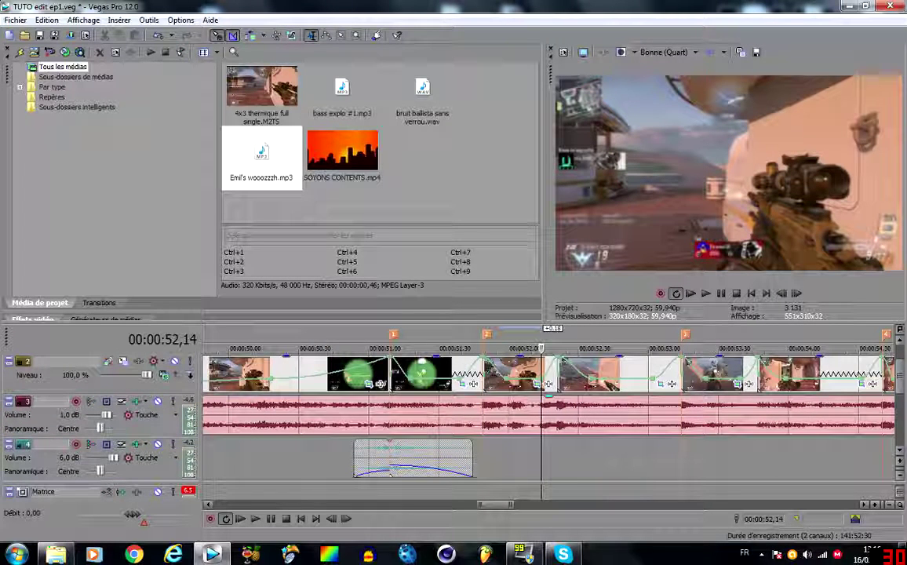
{"action": "scroll", "coordinate": [549, 416], "scroll_direction": "down", "scroll_amount": 1}
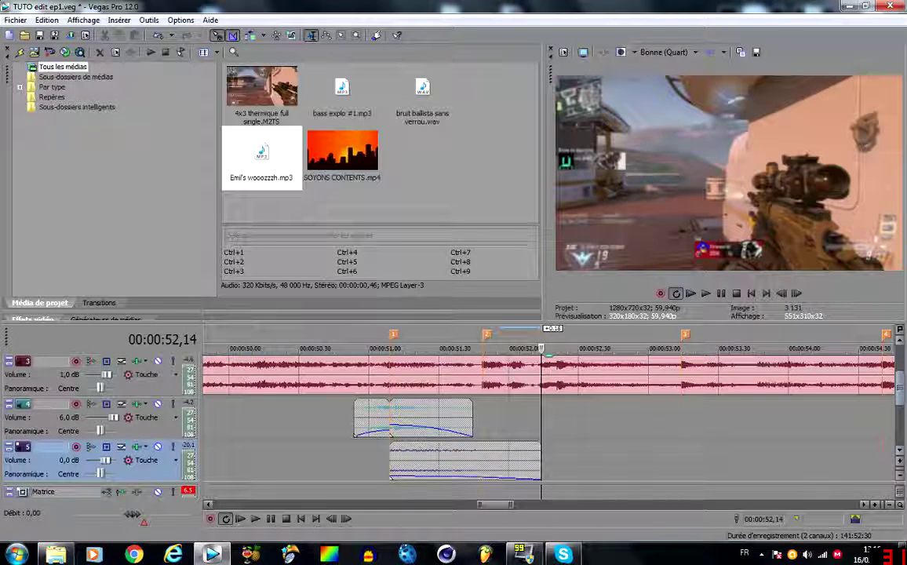
{"action": "scroll", "coordinate": [549, 416], "scroll_direction": "down", "scroll_amount": 3}
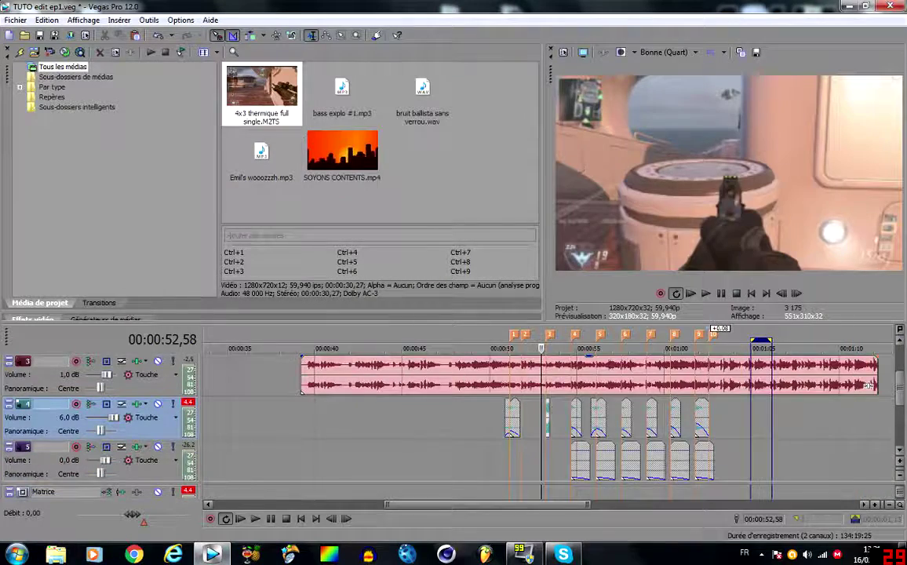
Set the stretch method of the short 4x3 thermique full single audio event at marker 3 to élastique, with pitch locked to stretch
{"action": "scroll", "coordinate": [550, 416], "scroll_direction": "up", "scroll_amount": 4}
{"action": "scroll", "coordinate": [549, 416], "scroll_direction": "down", "scroll_amount": 4}
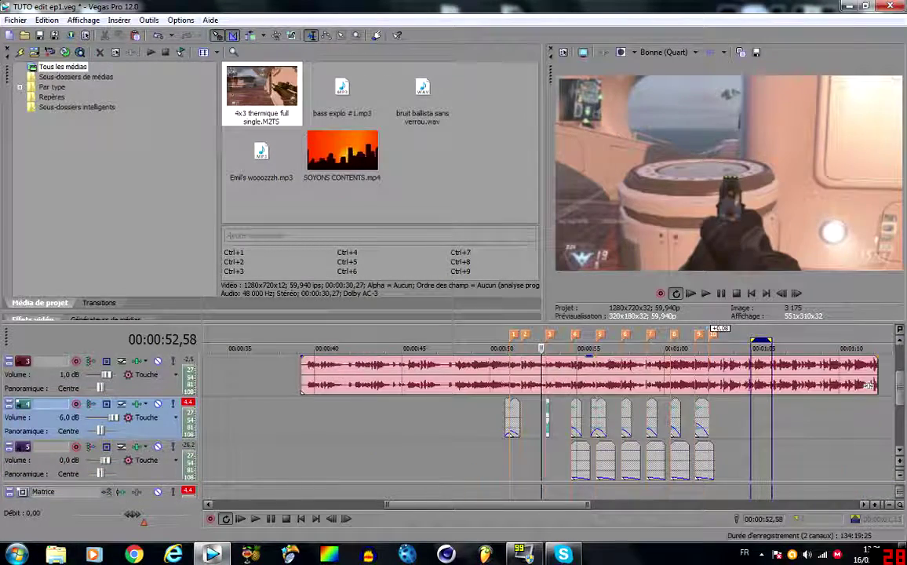
{"action": "scroll", "coordinate": [550, 416], "scroll_direction": "up", "scroll_amount": 5}
{"action": "left_click", "coordinate": [579, 460]}
{"action": "scroll", "coordinate": [598, 430], "scroll_direction": "up", "scroll_amount": 5}
{"action": "scroll", "coordinate": [686, 429], "scroll_direction": "up", "scroll_amount": 5}
{"action": "scroll", "coordinate": [685, 429], "scroll_direction": "down", "scroll_amount": 2}
{"action": "left_click", "coordinate": [641, 429]}
{"action": "scroll", "coordinate": [641, 428], "scroll_direction": "down", "scroll_amount": 2}
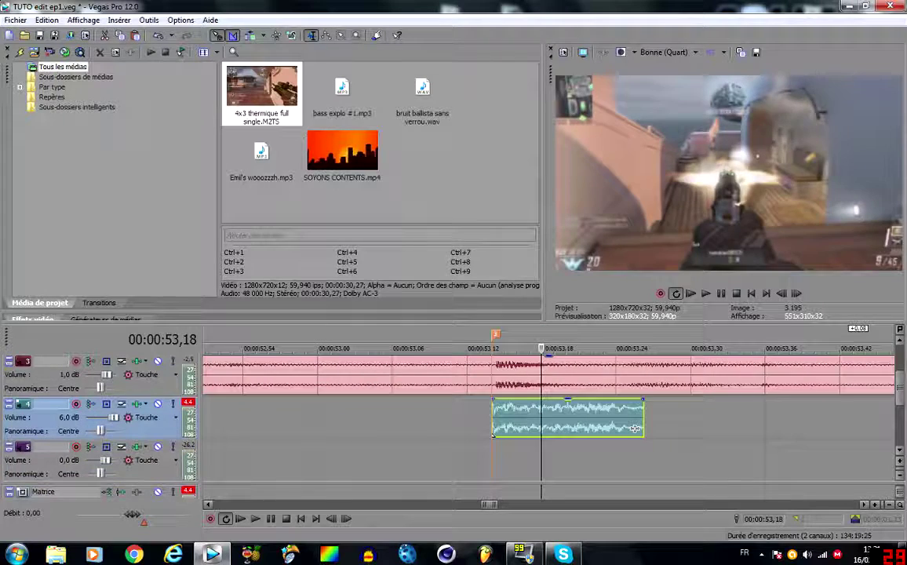
{"action": "right_click", "coordinate": [611, 426]}
{"action": "left_click", "coordinate": [633, 420]}
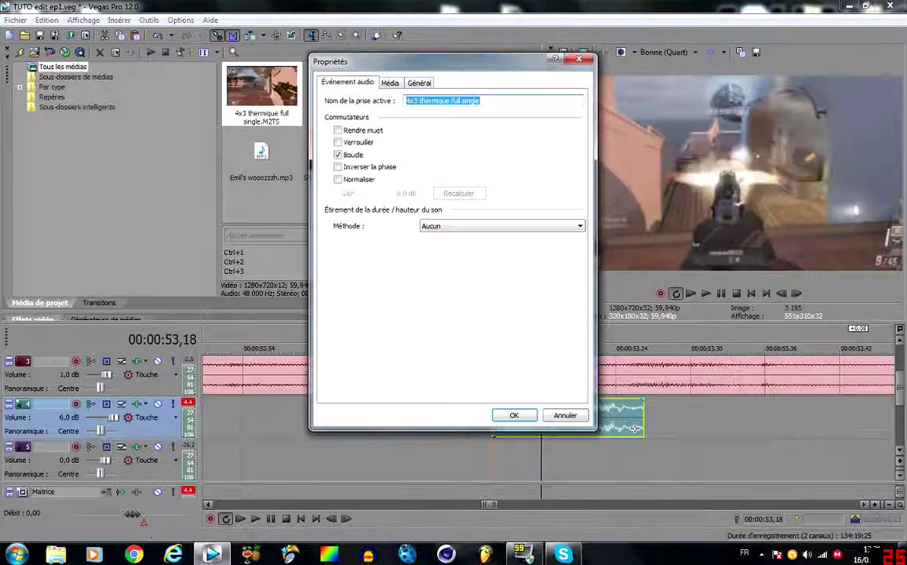
{"action": "left_click", "coordinate": [503, 226]}
{"action": "left_click", "coordinate": [487, 246]}
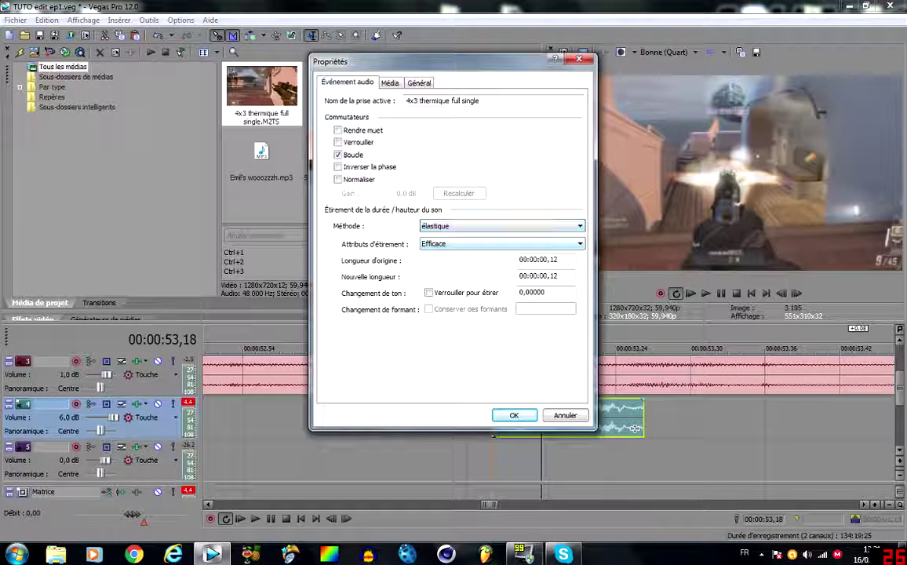
{"action": "left_click", "coordinate": [429, 292]}
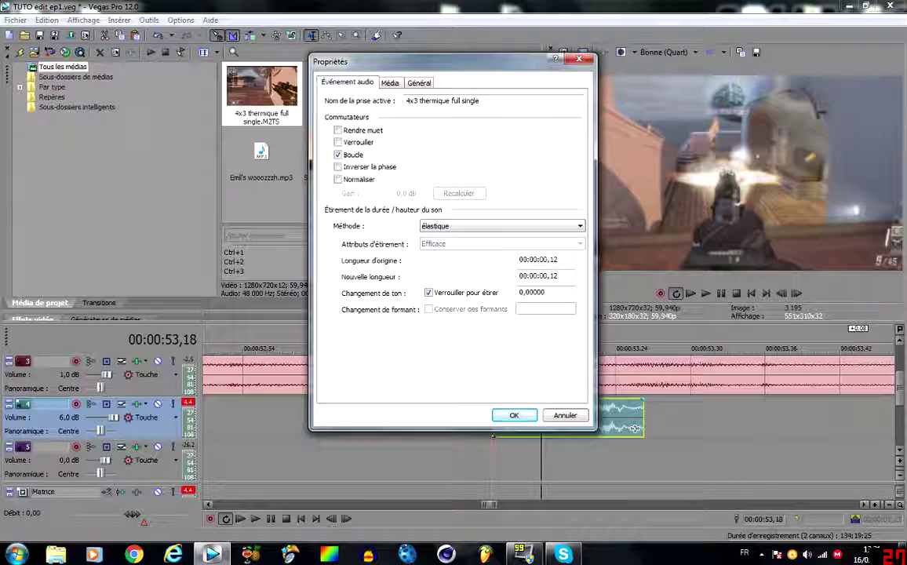
{"action": "key", "text": "Return"}
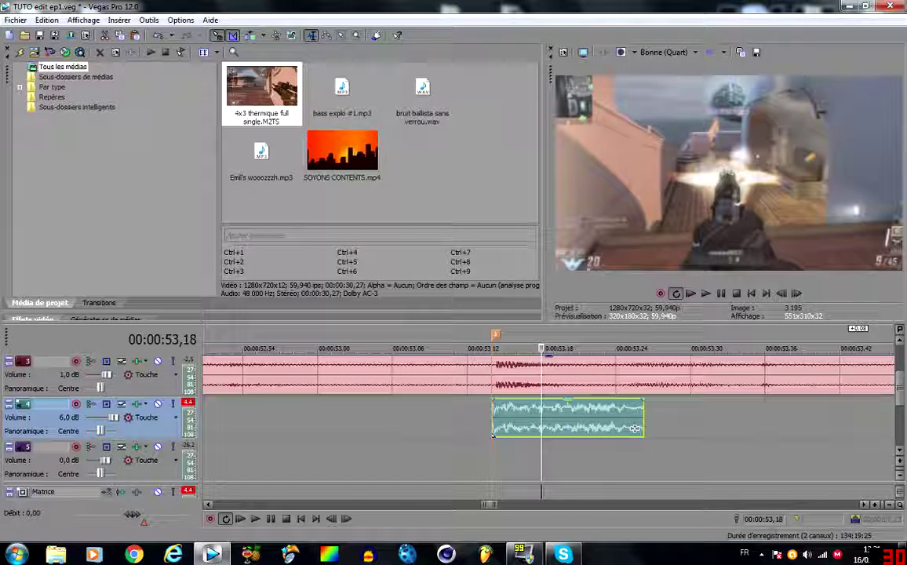
Lengthen the end of the gunshot audio event at marker 3 by 4 frames and fade it out over nearly its full length
{"action": "scroll", "coordinate": [634, 428], "scroll_direction": "down", "scroll_amount": 4}
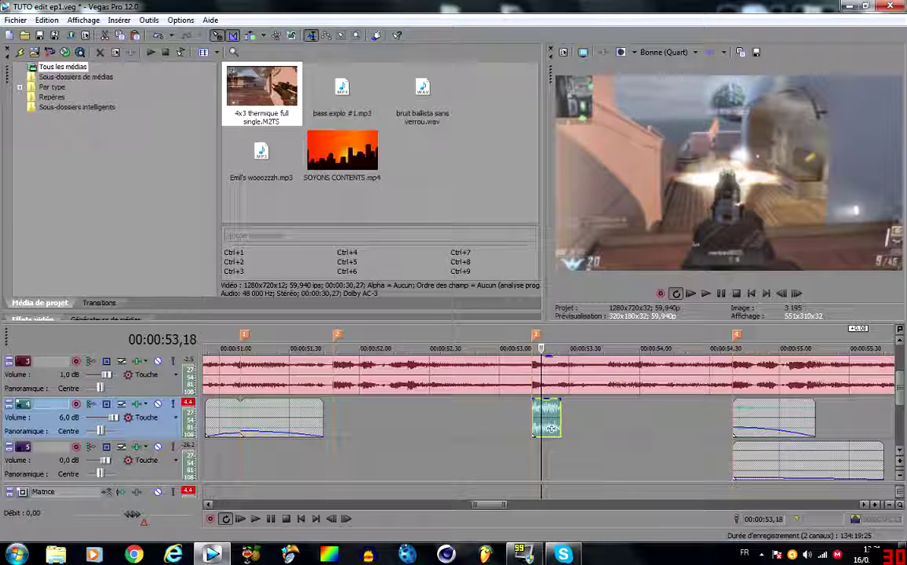
{"action": "scroll", "coordinate": [549, 427], "scroll_direction": "down", "scroll_amount": 3}
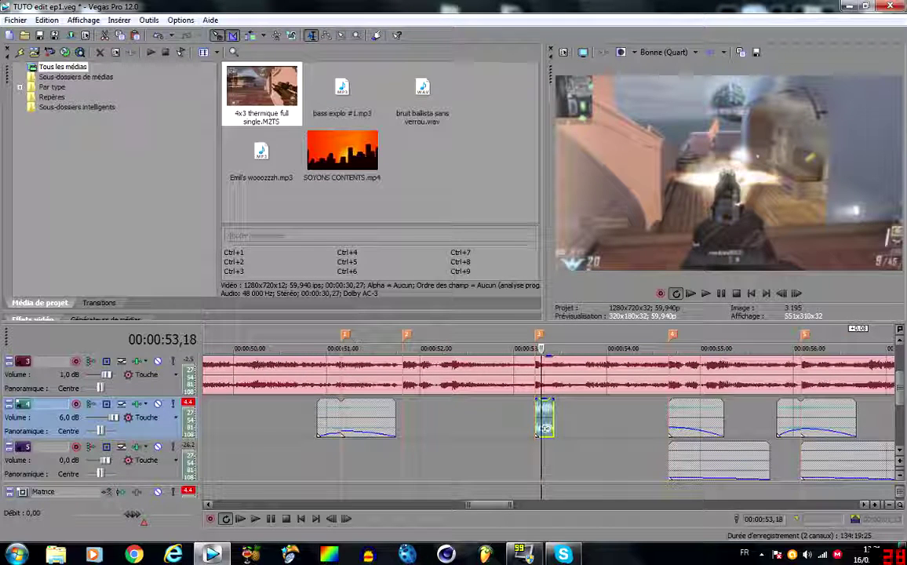
{"action": "scroll", "coordinate": [546, 427], "scroll_direction": "up", "scroll_amount": 6}
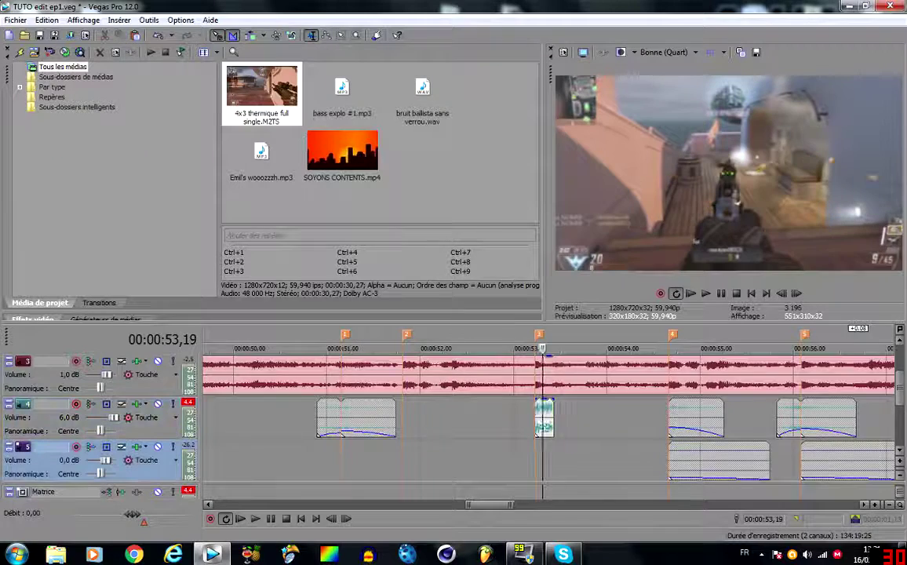
{"action": "scroll", "coordinate": [599, 427], "scroll_direction": "down", "scroll_amount": 5}
{"action": "scroll", "coordinate": [599, 428], "scroll_direction": "up", "scroll_amount": 10}
{"action": "scroll", "coordinate": [549, 428], "scroll_direction": "down", "scroll_amount": 8}
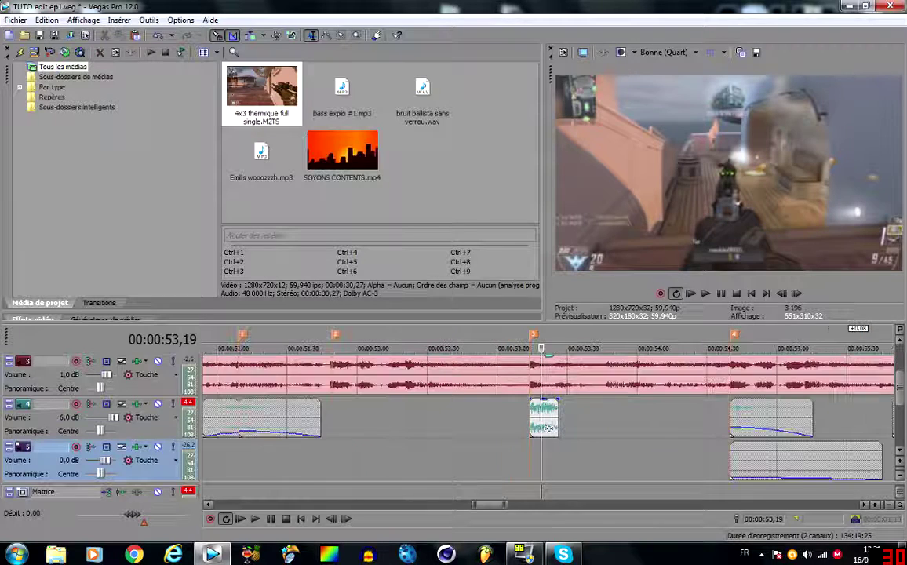
{"action": "scroll", "coordinate": [547, 428], "scroll_direction": "up", "scroll_amount": 6}
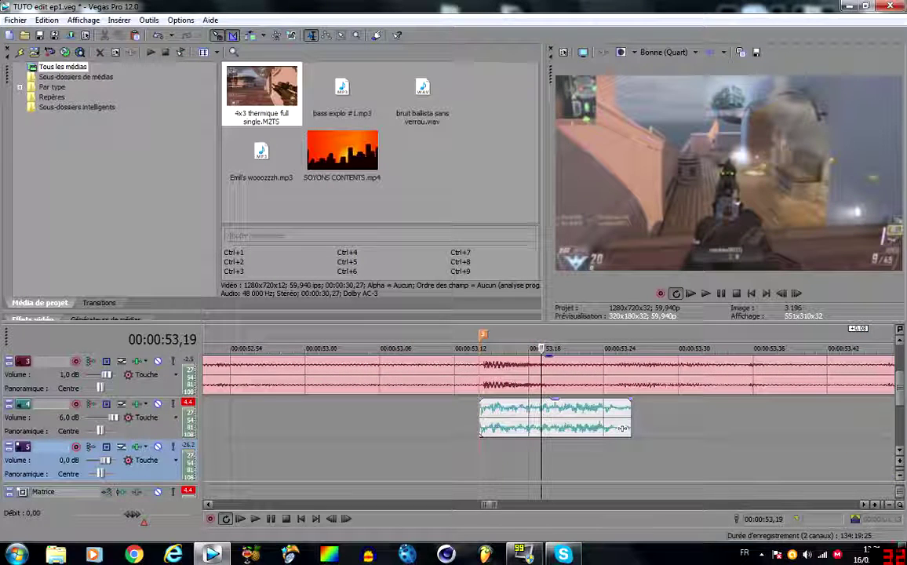
{"action": "left_click_drag", "start_coordinate": [625, 429], "coordinate": [669, 428]}
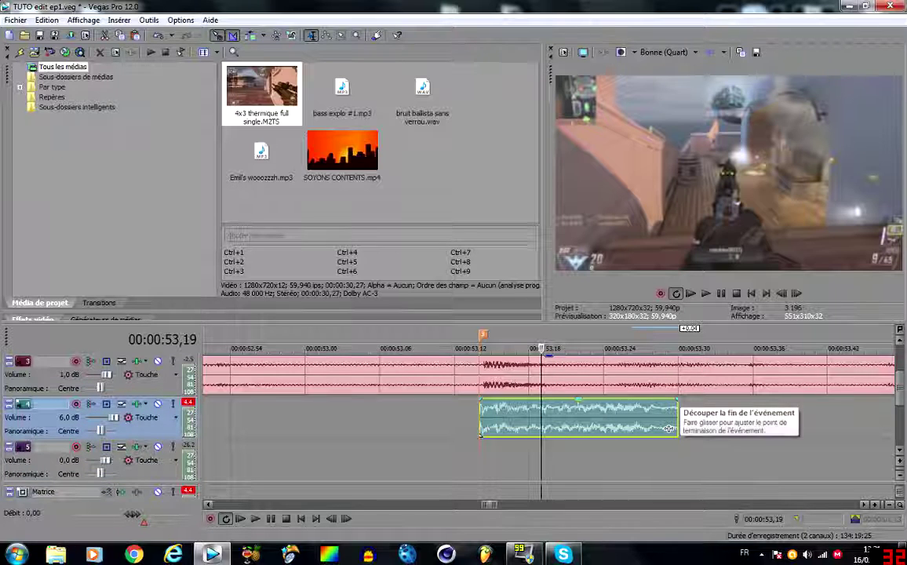
{"action": "left_click_drag", "start_coordinate": [676, 401], "coordinate": [485, 427]}
Play the faded gunshot audio at marker 3 from 00:00:53,06
{"action": "left_click", "coordinate": [380, 428]}
{"action": "key", "text": "space"}
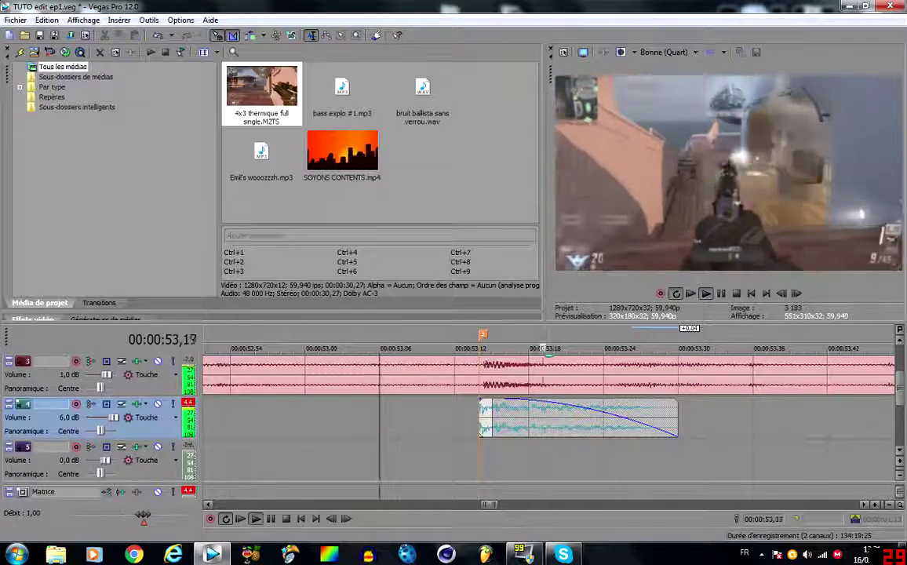
{"action": "left_click", "coordinate": [504, 379]}
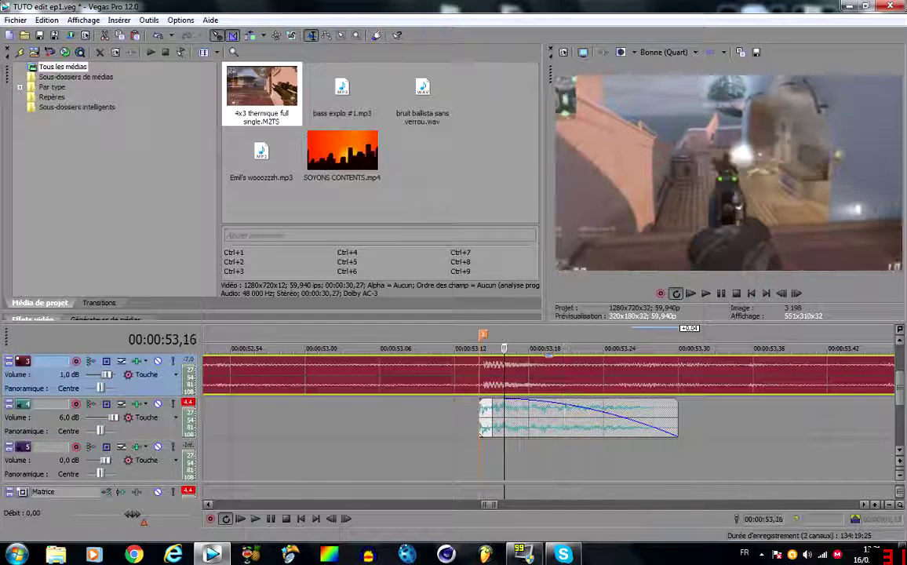
Lower the marker 3 gunshot event's gain to about 70% of its height with a full-length fade-out, and lengthen its end by 9 frames
{"action": "left_click_drag", "start_coordinate": [500, 398], "coordinate": [479, 408]}
{"action": "scroll", "coordinate": [484, 409], "scroll_direction": "down", "scroll_amount": 1}
{"action": "left_click_drag", "start_coordinate": [628, 418], "coordinate": [684, 418]}
{"action": "left_click", "coordinate": [448, 459]}
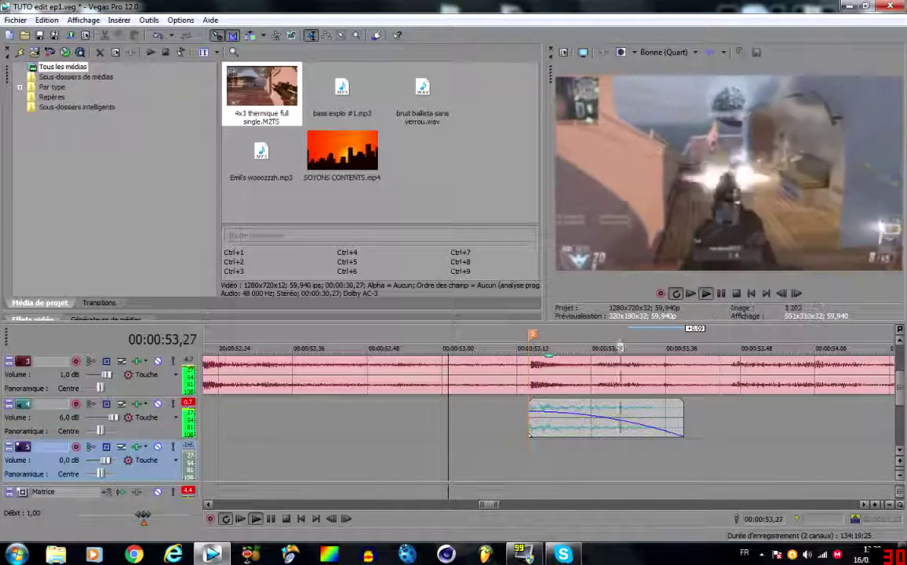
Lengthen the end of the marker 3 gunshot event by 5 frames and play it from before the shot
{"action": "left_click_drag", "start_coordinate": [684, 418], "coordinate": [715, 417]}
{"action": "left_click", "coordinate": [467, 418]}
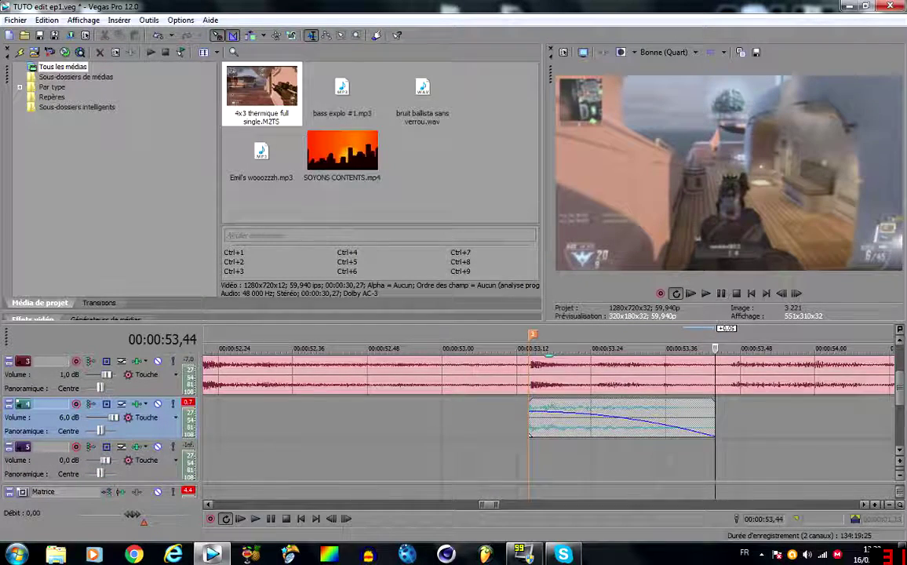
{"action": "scroll", "coordinate": [548, 417], "scroll_direction": "down", "scroll_amount": 4}
{"action": "left_click", "coordinate": [511, 460]}
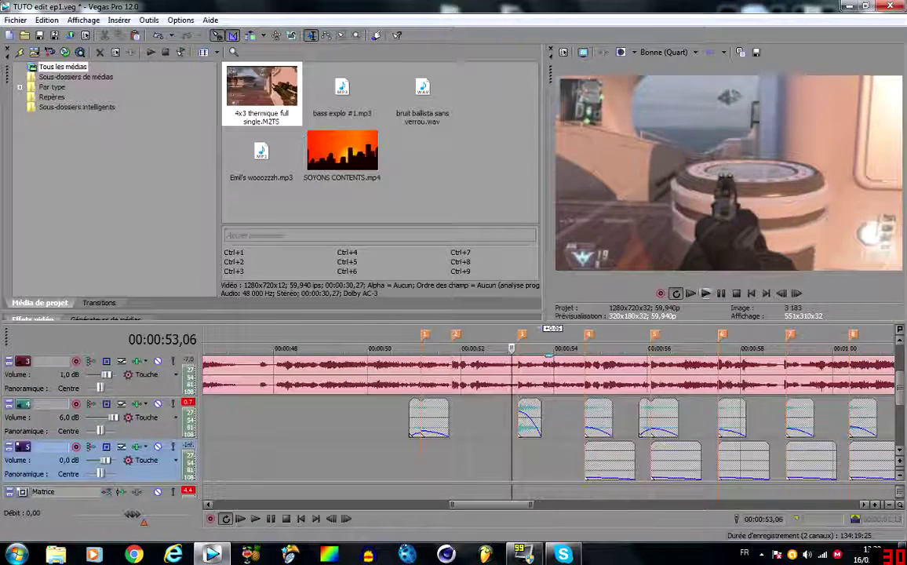
{"action": "left_click", "coordinate": [720, 293]}
Lengthen the end of the marker 3 gunshot event by 19 frames and play the passage through it
{"action": "left_click", "coordinate": [537, 416]}
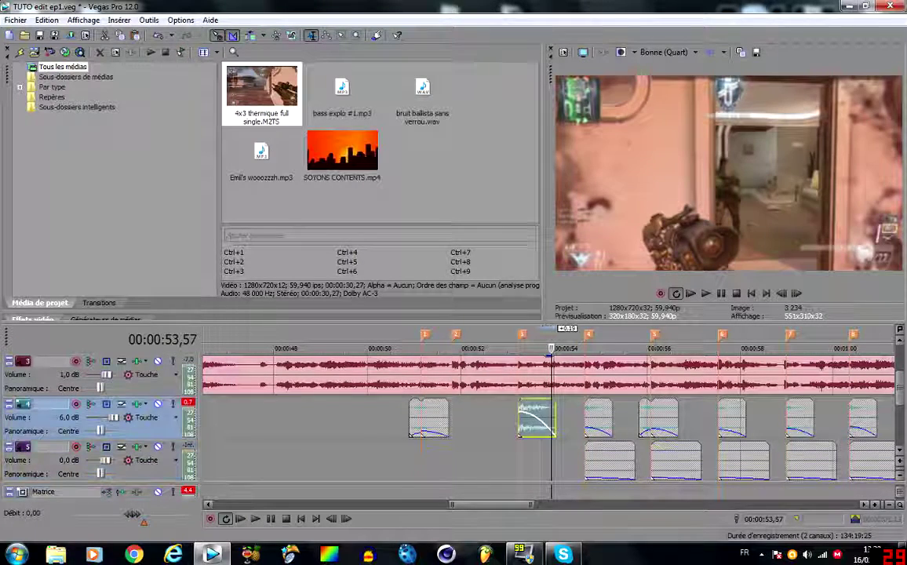
{"action": "left_click", "coordinate": [486, 420]}
{"action": "key", "text": "space"}
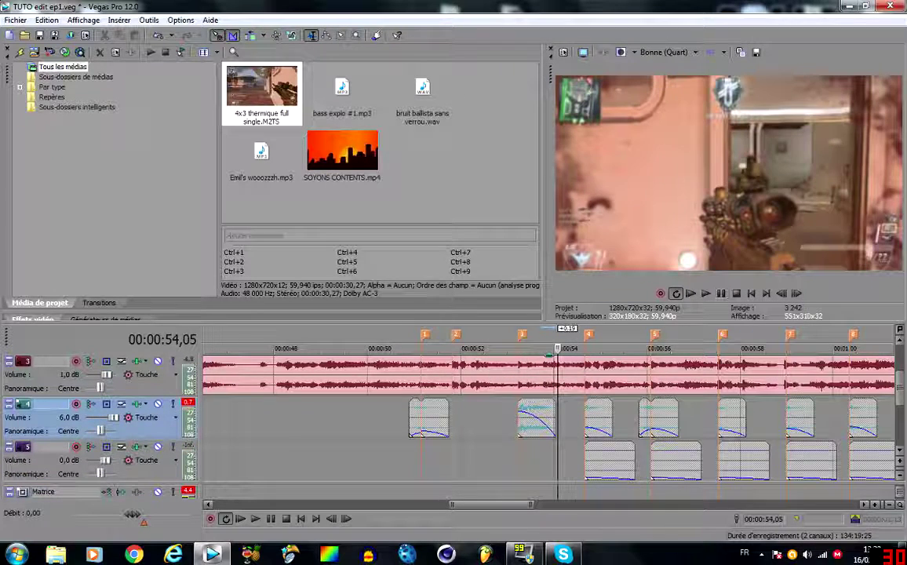
Replay the passage from just before marker 3 to judge the lengthened gunshot sound
{"action": "left_click", "coordinate": [501, 461]}
{"action": "key", "text": "space"}
{"action": "key", "text": "space"}
{"action": "key", "text": "space"}
{"action": "key", "text": "space"}
{"action": "key", "text": "space"}
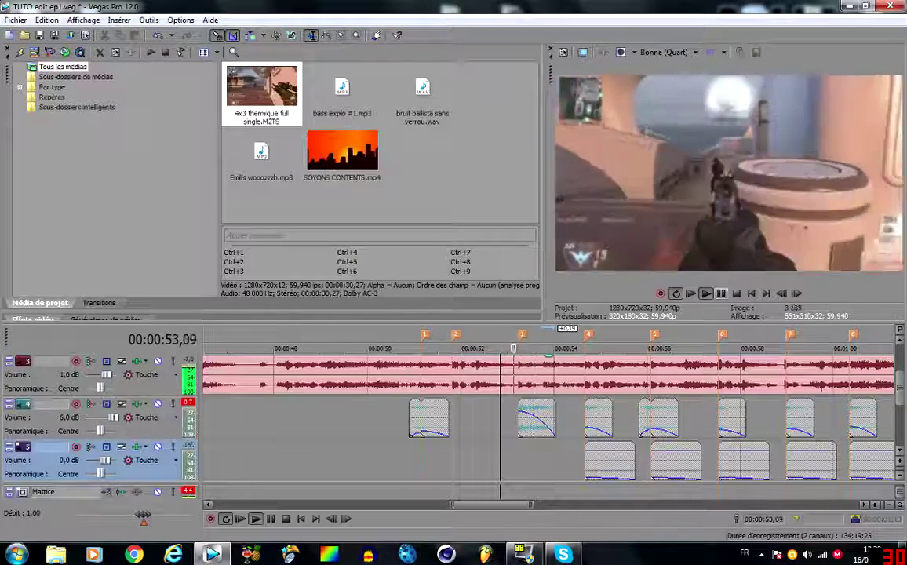
{"action": "key", "text": "Return"}
Shorten the end of the marker 3 gunshot event by 11 frames and play from 00:00:52,46 past marker 4
{"action": "scroll", "coordinate": [548, 416], "scroll_direction": "up", "scroll_amount": 1}
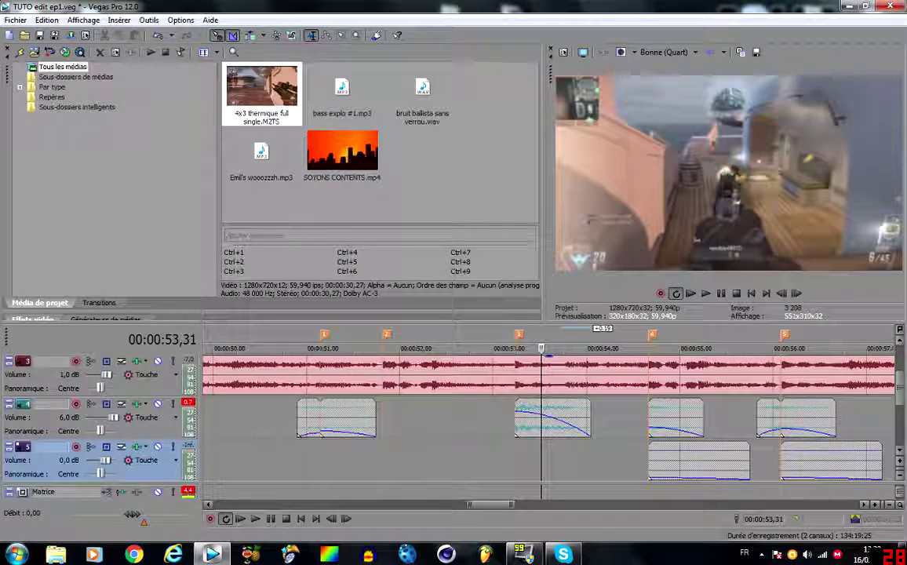
{"action": "left_click_drag", "start_coordinate": [591, 420], "coordinate": [575, 420]}
{"action": "left_click", "coordinate": [471, 418]}
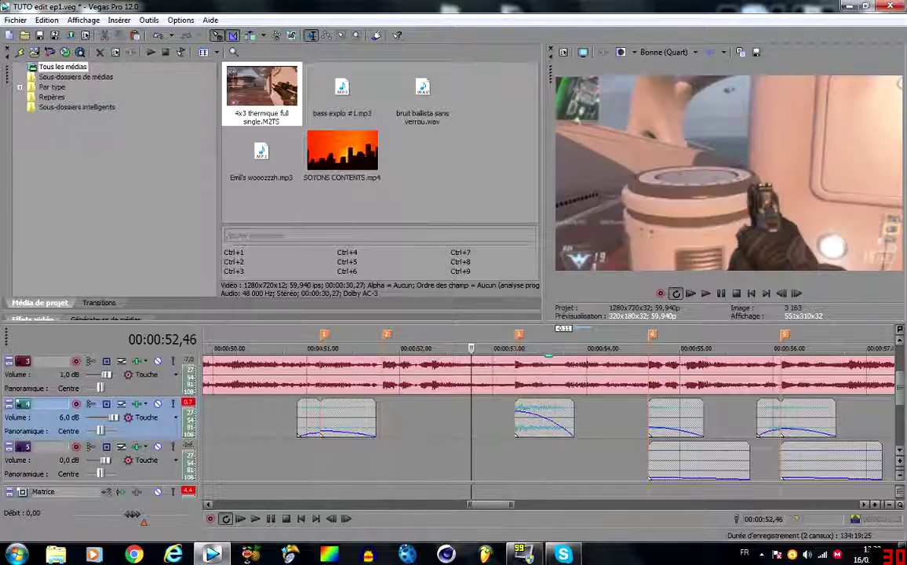
{"action": "key", "text": "space"}
{"action": "key", "text": "space"}
{"action": "key", "text": "space"}
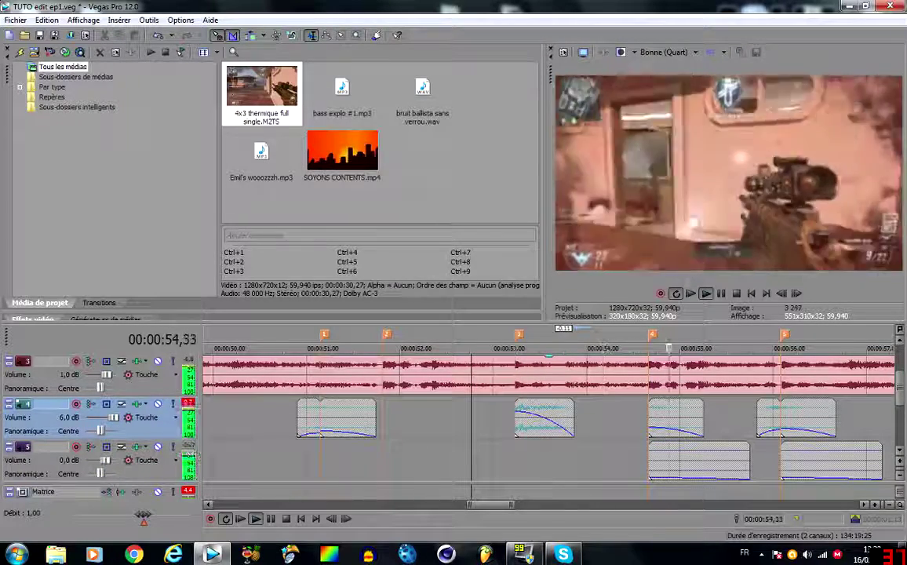
Replay the passage around marker 4 and pause playback at 00:00:54,53
{"action": "key", "text": "space"}
{"action": "key", "text": "space"}
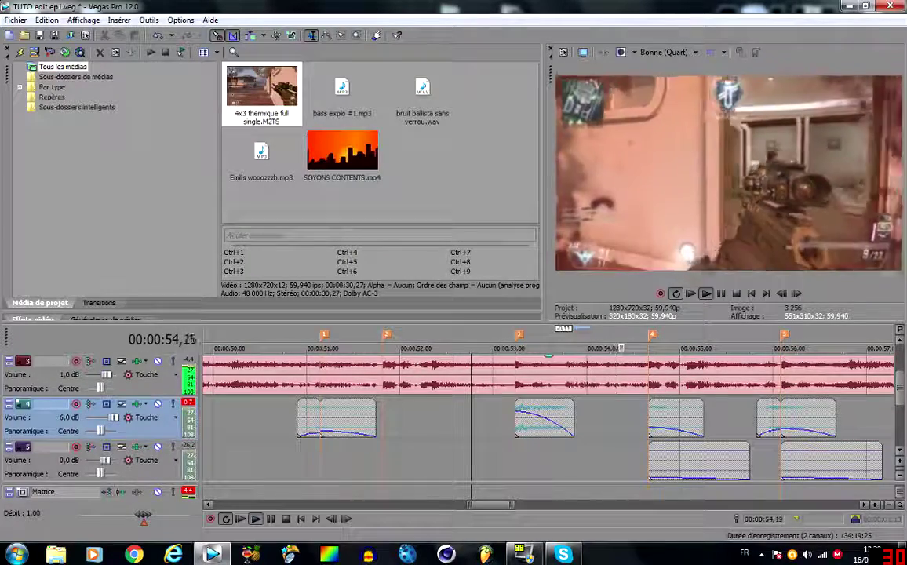
{"action": "key", "text": "Return"}
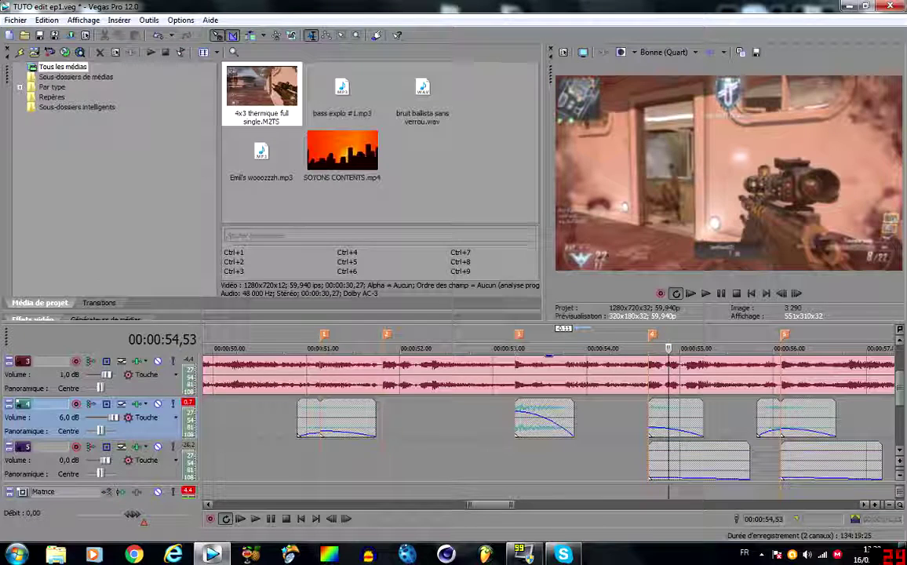
Lower the gain of the marker 3 gunshot event slightly and play it from 00:00:53,00
{"action": "left_click_drag", "start_coordinate": [524, 412], "coordinate": [524, 418]}
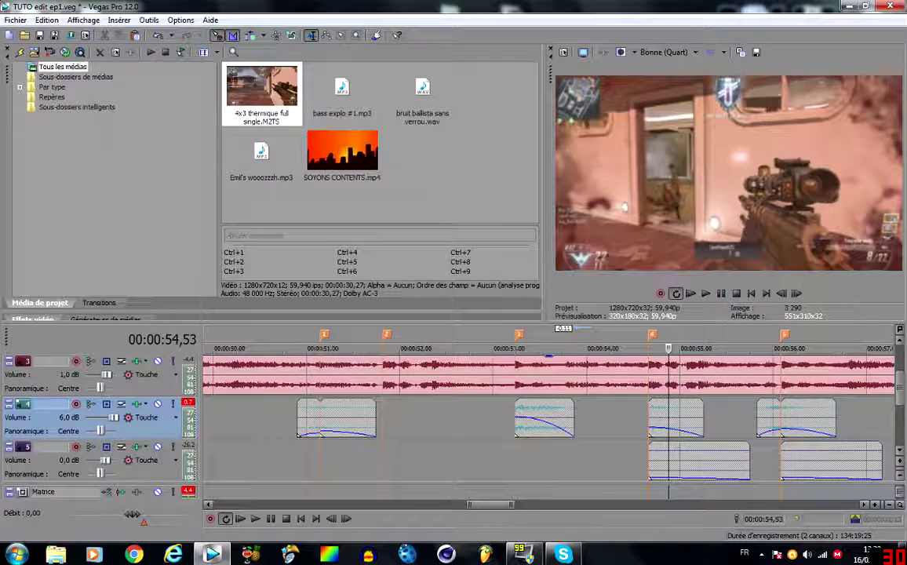
{"action": "left_click", "coordinate": [493, 421]}
{"action": "scroll", "coordinate": [492, 421], "scroll_direction": "up", "scroll_amount": 1}
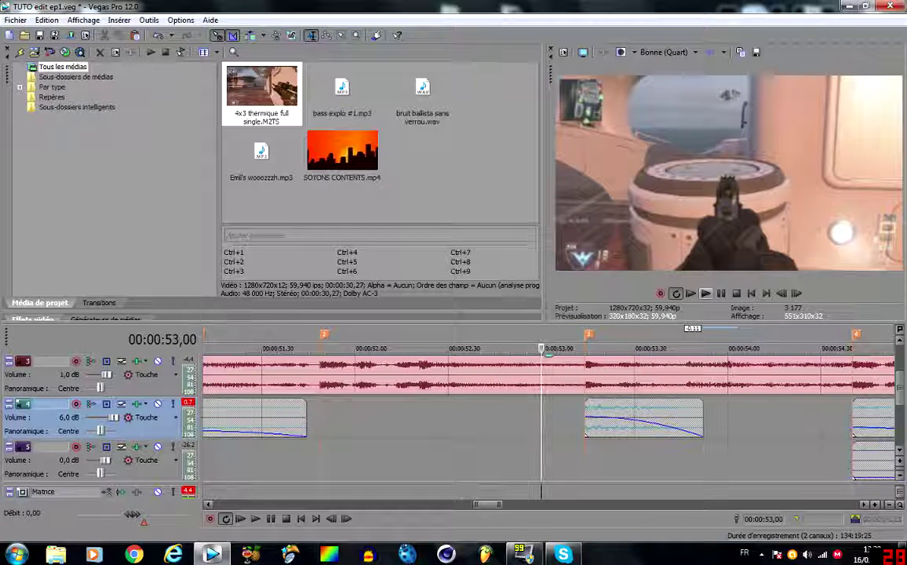
{"action": "left_click", "coordinate": [705, 294]}
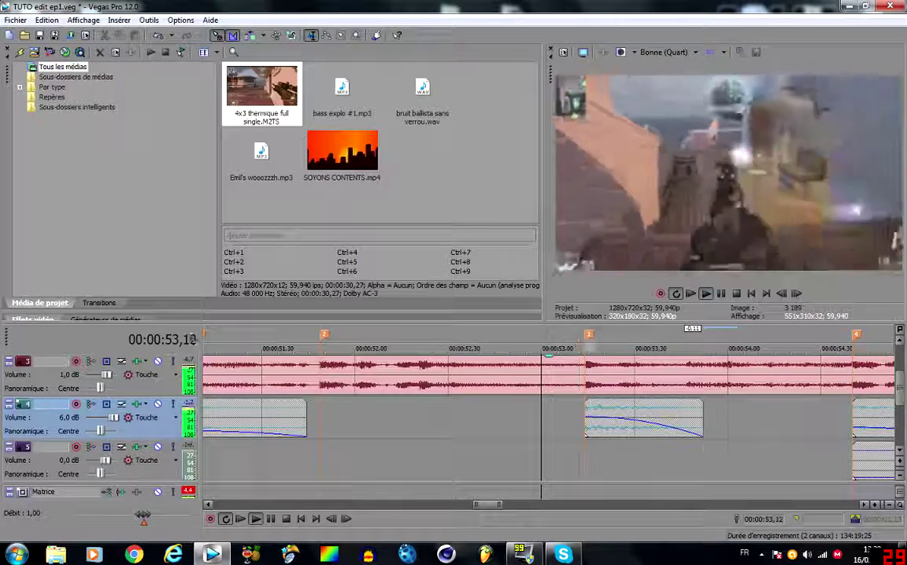
{"action": "key", "text": "Return"}
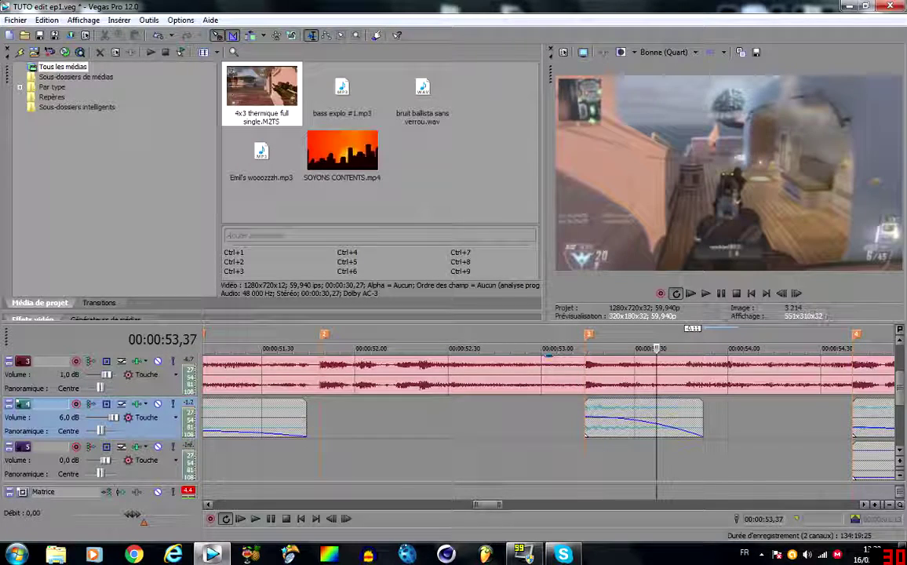
Reduce the gain of the marker 3 gunshot event further and replay the passage from 00:00:53,00
{"action": "left_click_drag", "start_coordinate": [595, 418], "coordinate": [595, 427]}
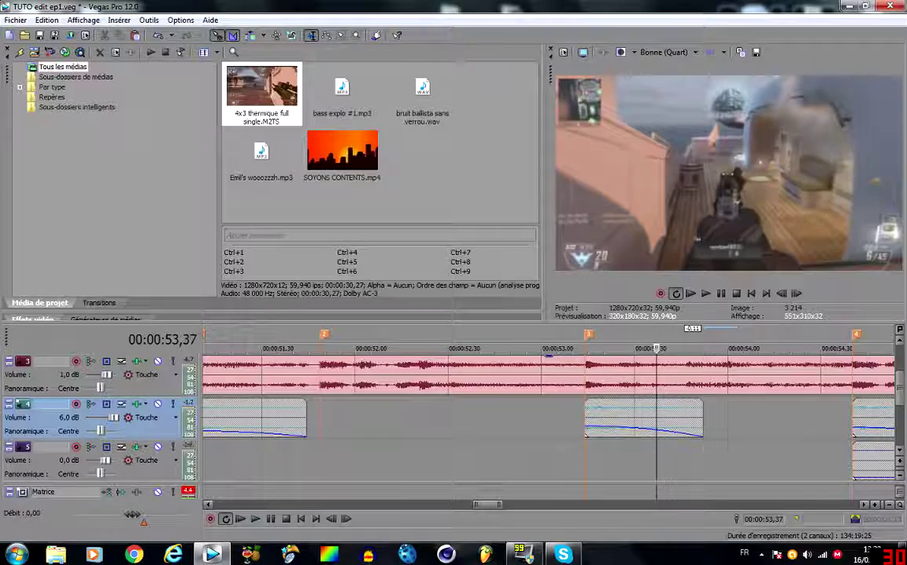
{"action": "left_click", "coordinate": [541, 419]}
{"action": "key", "text": "space"}
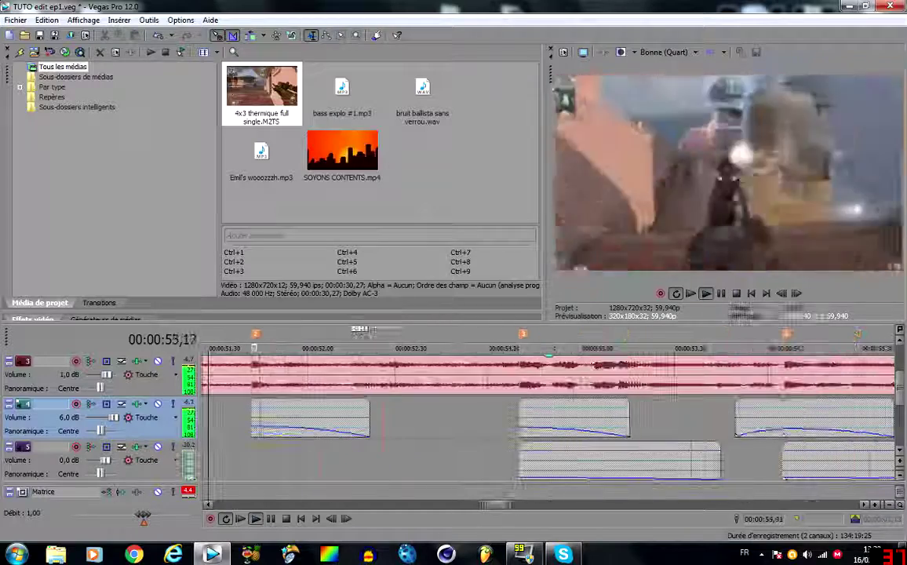
{"action": "left_click", "coordinate": [737, 294]}
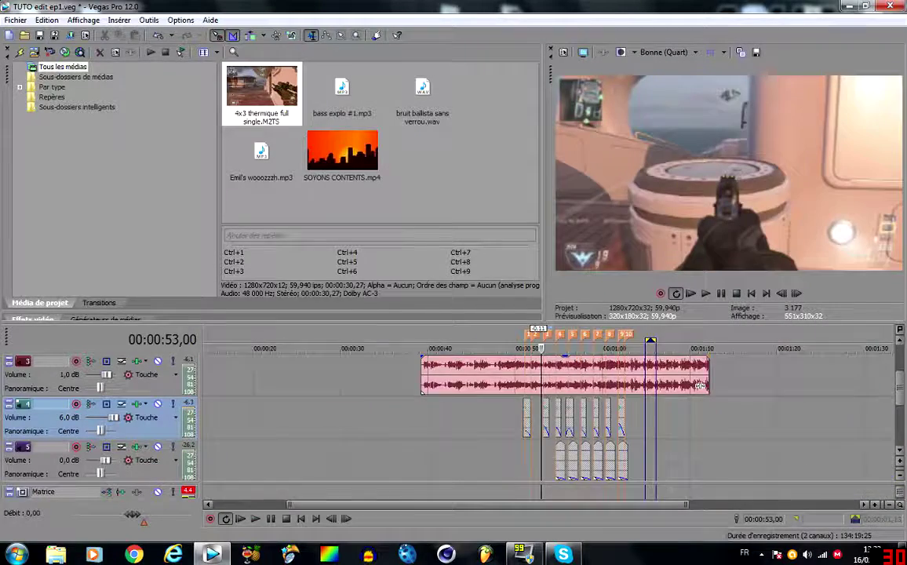
{"action": "scroll", "coordinate": [579, 431], "scroll_direction": "up", "scroll_amount": 1}
{"action": "left_click", "coordinate": [726, 423]}
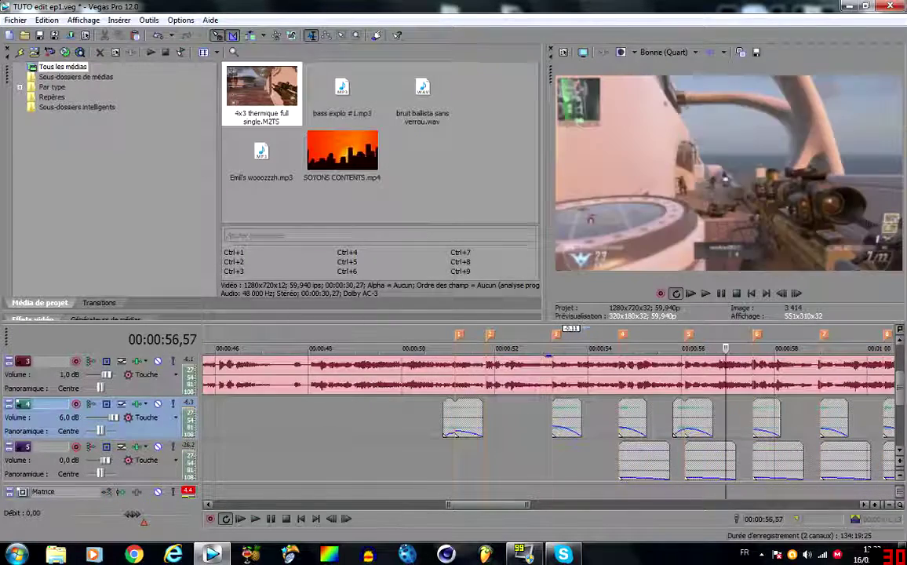
{"action": "left_click", "coordinate": [777, 425]}
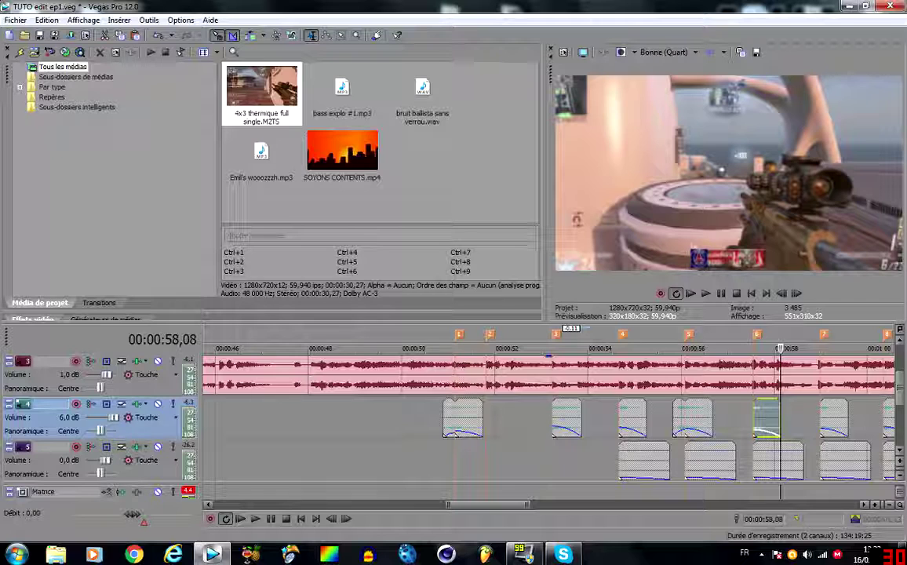
{"action": "left_click", "coordinate": [529, 461]}
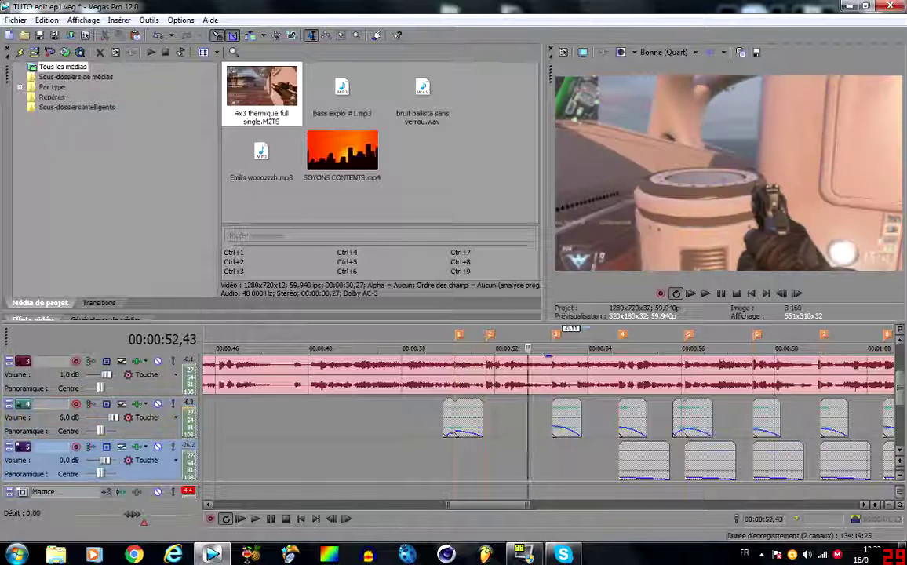
{"action": "left_click", "coordinate": [438, 461]}
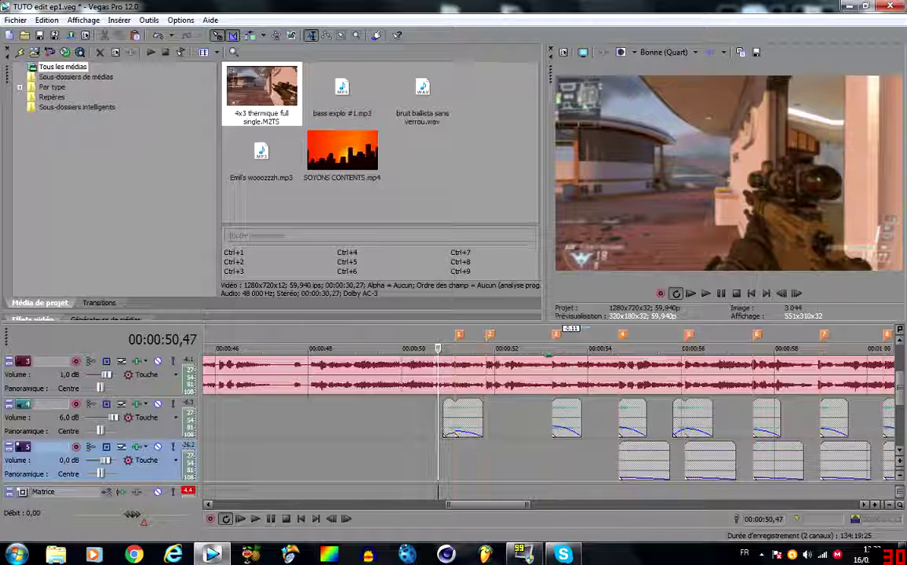
{"action": "scroll", "coordinate": [548, 416], "scroll_direction": "down", "scroll_amount": 2}
{"action": "left_click", "coordinate": [586, 459]}
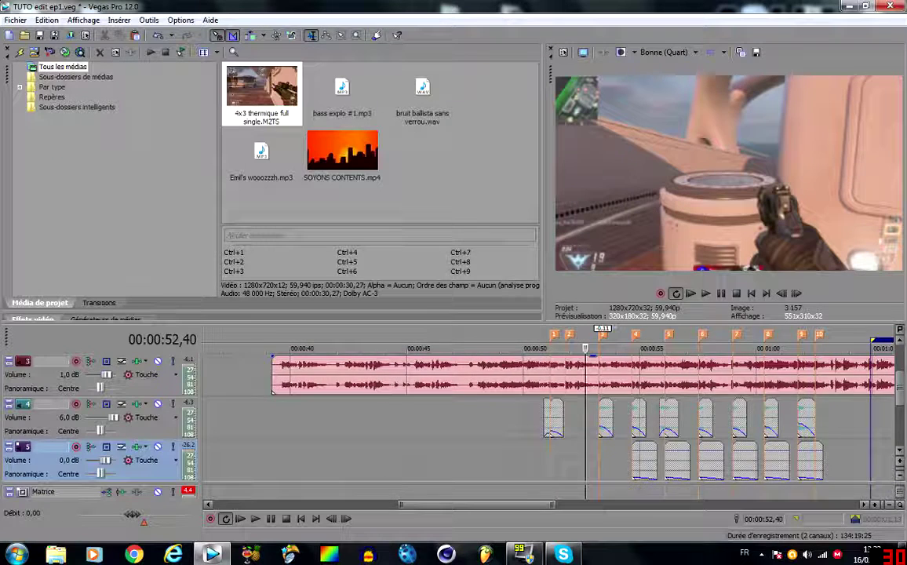
{"action": "scroll", "coordinate": [585, 459], "scroll_direction": "up", "scroll_amount": 2}
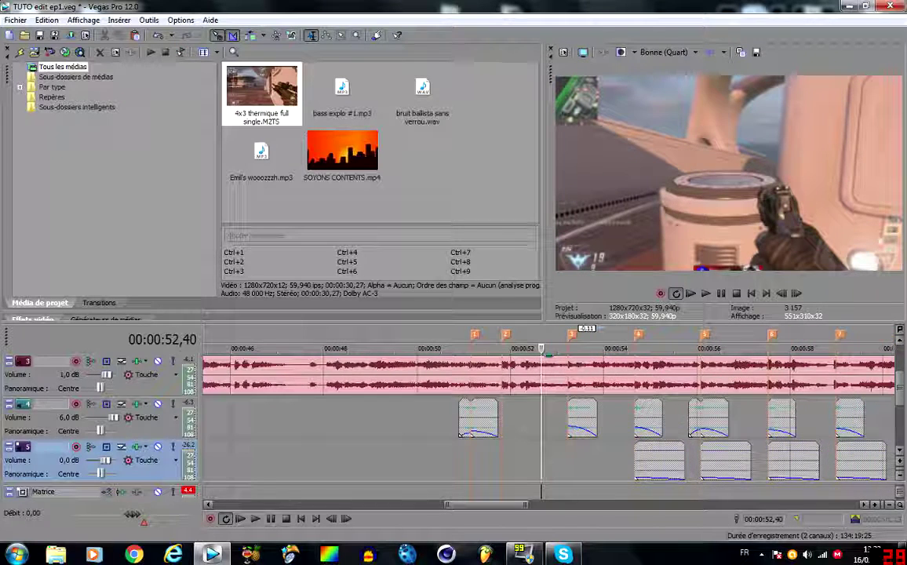
{"action": "scroll", "coordinate": [549, 416], "scroll_direction": "up", "scroll_amount": 3}
{"action": "left_click", "coordinate": [598, 459]}
{"action": "scroll", "coordinate": [549, 416], "scroll_direction": "down", "scroll_amount": 2}
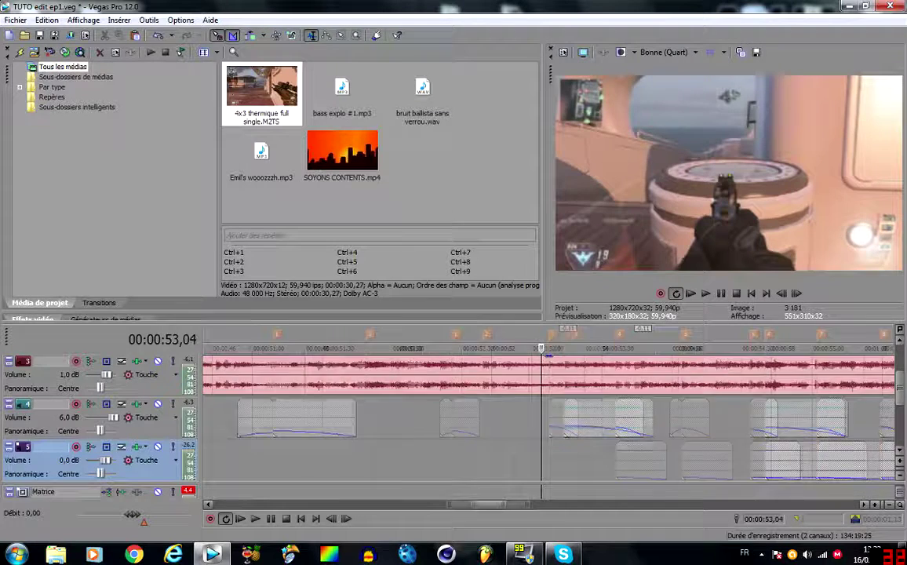
{"action": "scroll", "coordinate": [549, 416], "scroll_direction": "up", "scroll_amount": 3}
{"action": "left_click", "coordinate": [550, 439]}
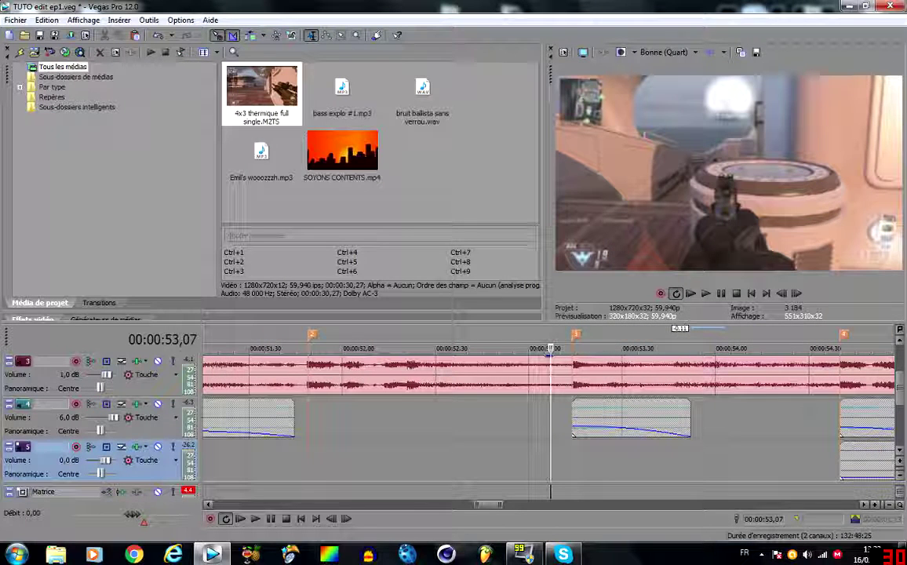
Examine the footage under the marker 3 gunshot event at several playhead positions and compare the event with its neighbours
{"action": "left_click", "coordinate": [610, 418]}
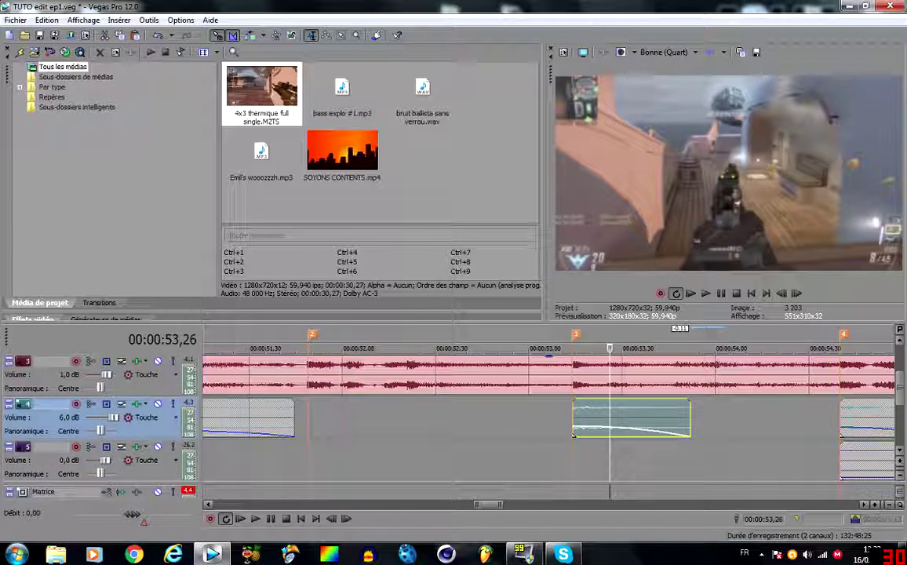
{"action": "left_click", "coordinate": [690, 417]}
{"action": "left_click", "coordinate": [660, 418]}
{"action": "left_click", "coordinate": [582, 418]}
{"action": "left_click", "coordinate": [622, 417]}
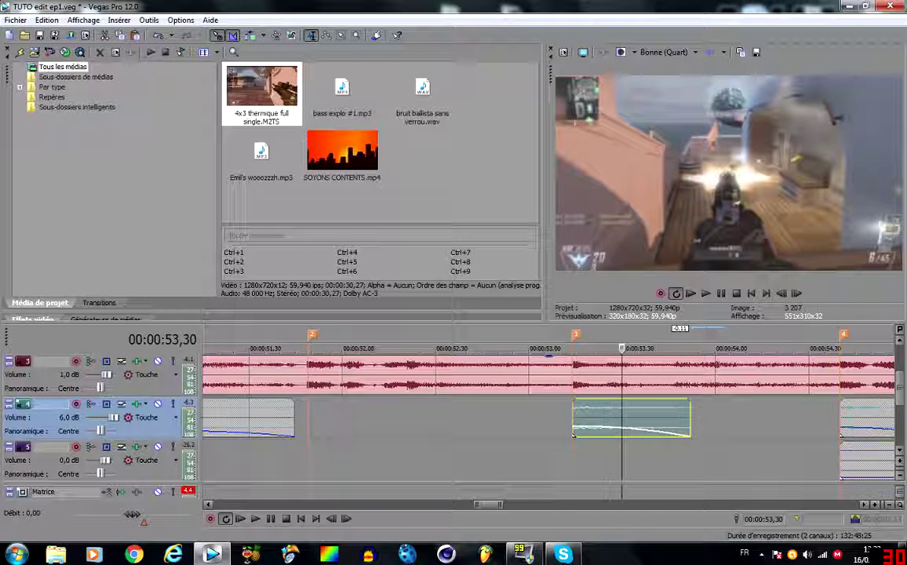
{"action": "left_click", "coordinate": [613, 417]}
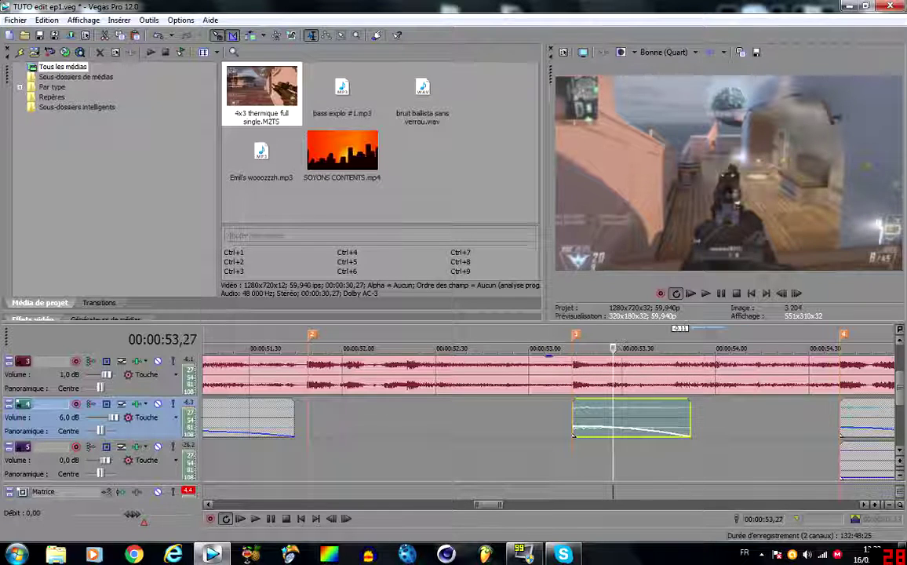
{"action": "left_click", "coordinate": [653, 418]}
{"action": "left_click", "coordinate": [675, 418]}
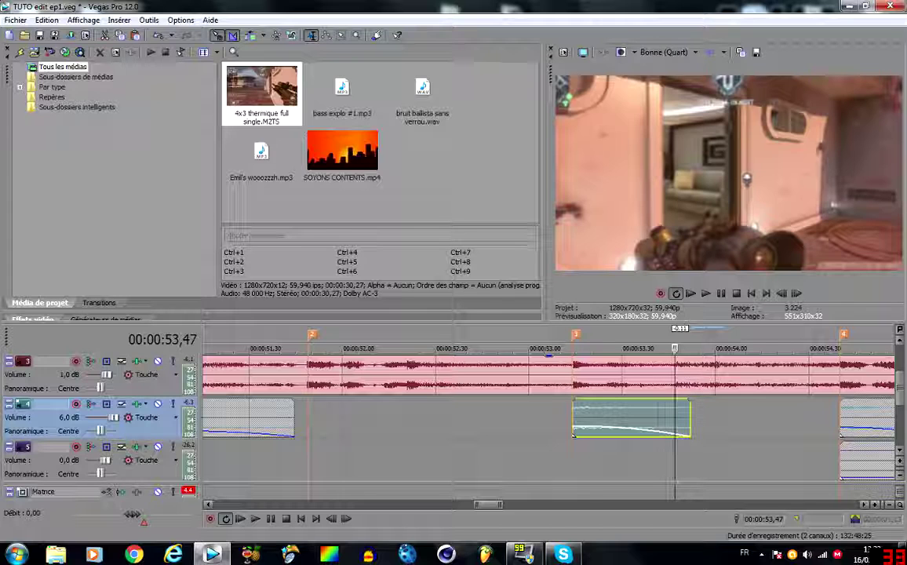
{"action": "left_click", "coordinate": [554, 460]}
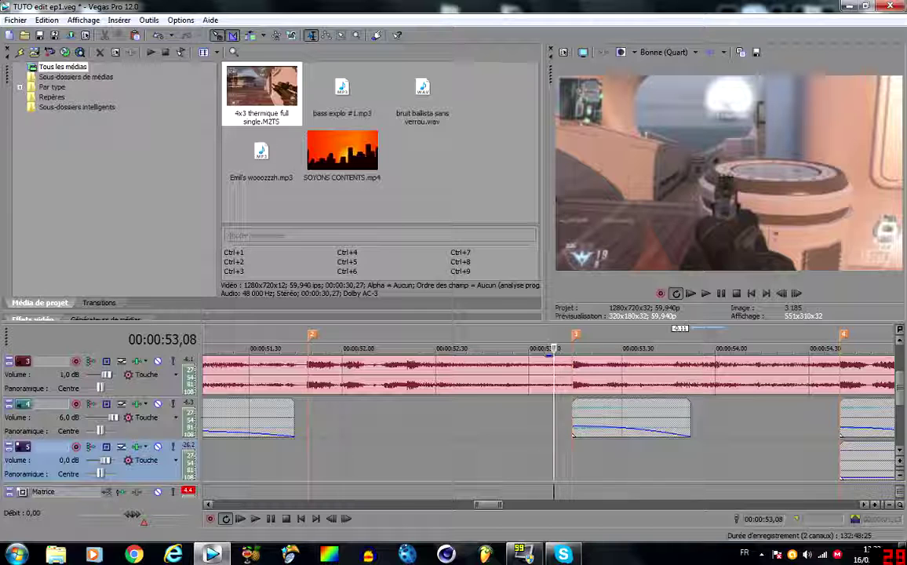
{"action": "scroll", "coordinate": [549, 416], "scroll_direction": "down", "scroll_amount": 5}
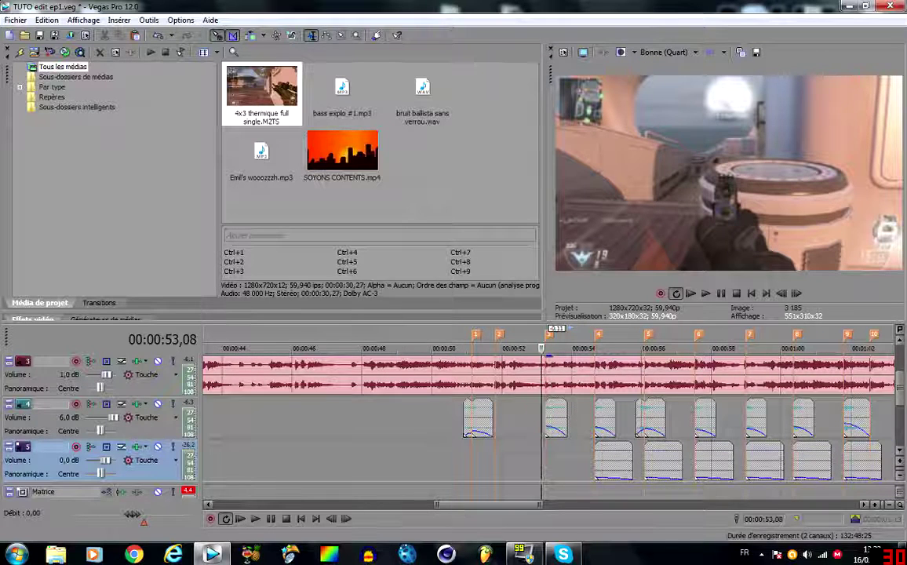
{"action": "scroll", "coordinate": [549, 416], "scroll_direction": "down", "scroll_amount": 4}
Switch to Windows Explorer, open the bruit d'arme folder in the Musique library and browse its weapon sounds
{"action": "key", "text": "super+Tab"}
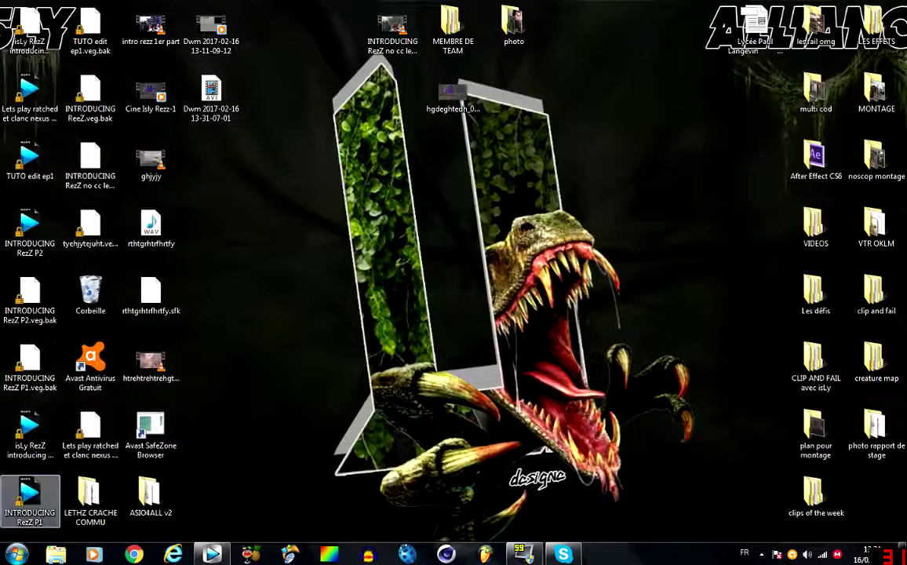
{"action": "left_click", "coordinate": [55, 554]}
{"action": "double_click", "coordinate": [522, 110]}
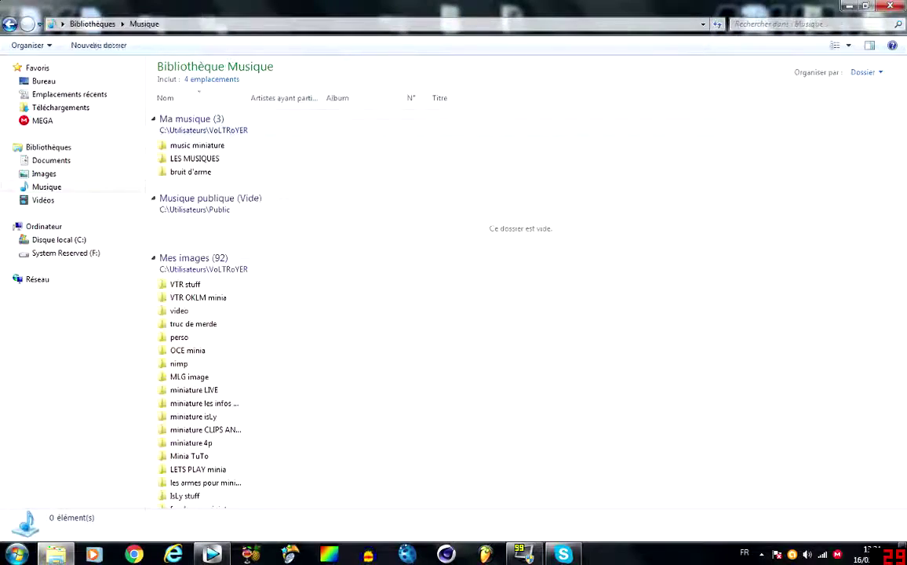
{"action": "double_click", "coordinate": [191, 172]}
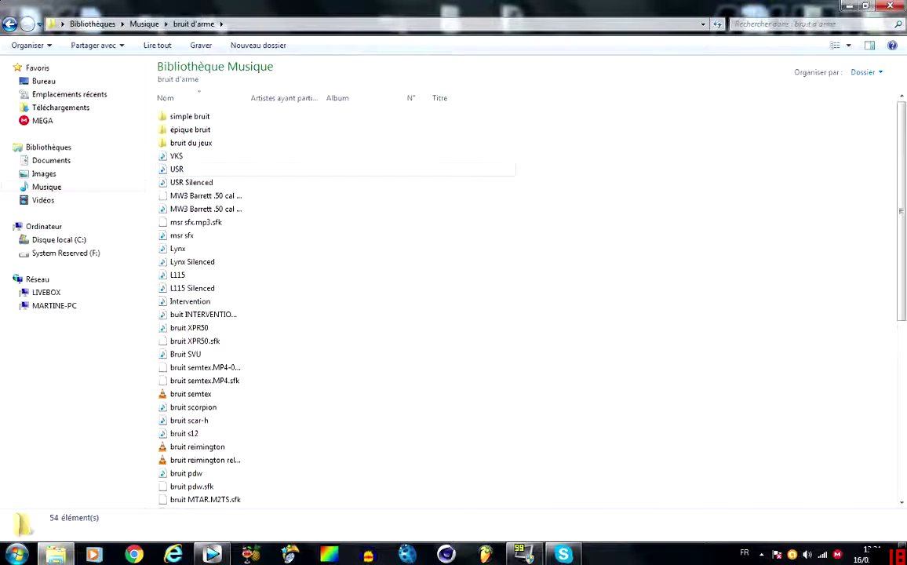
{"action": "scroll", "coordinate": [228, 249], "scroll_direction": "down", "scroll_amount": 3}
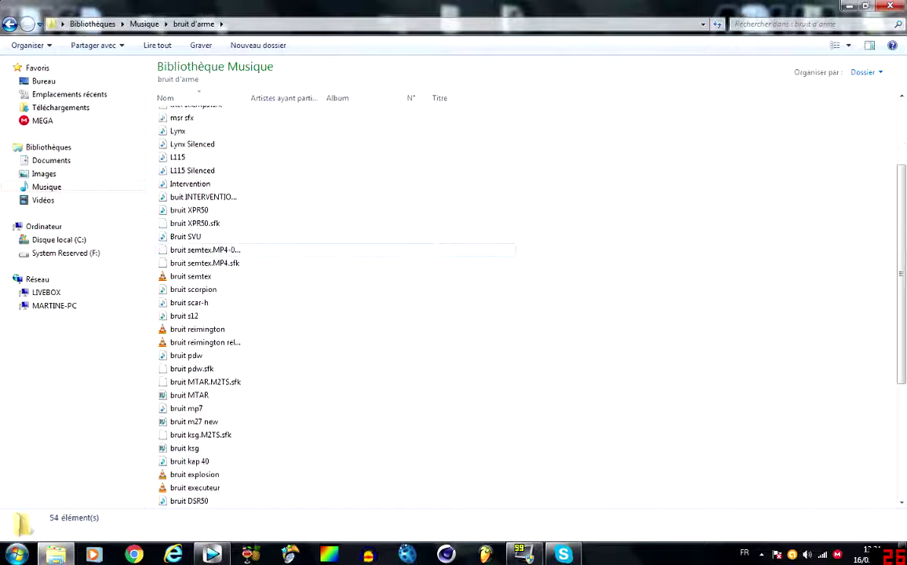
{"action": "scroll", "coordinate": [176, 314], "scroll_direction": "down", "scroll_amount": 5}
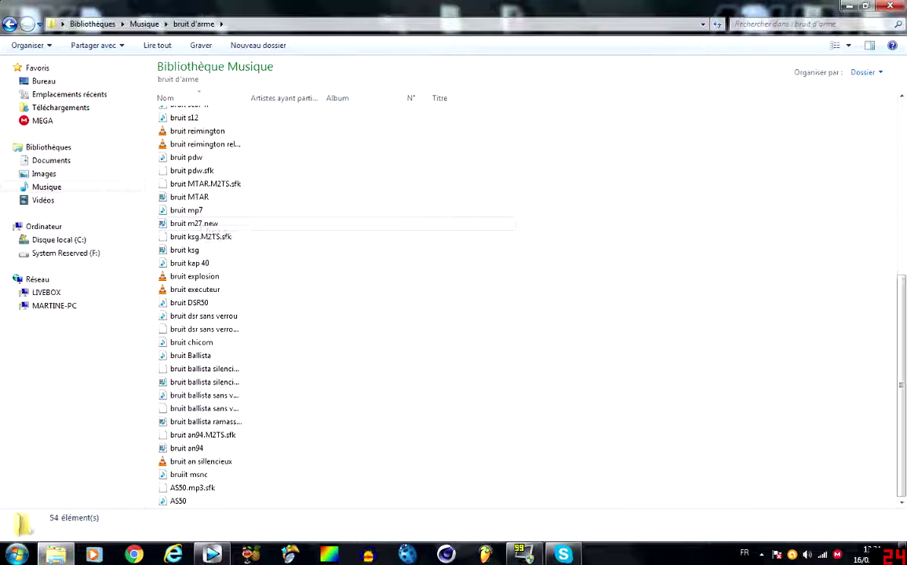
Preview the bruit m27 new clip, close the player and return to browsing the weapon sounds
{"action": "double_click", "coordinate": [192, 223]}
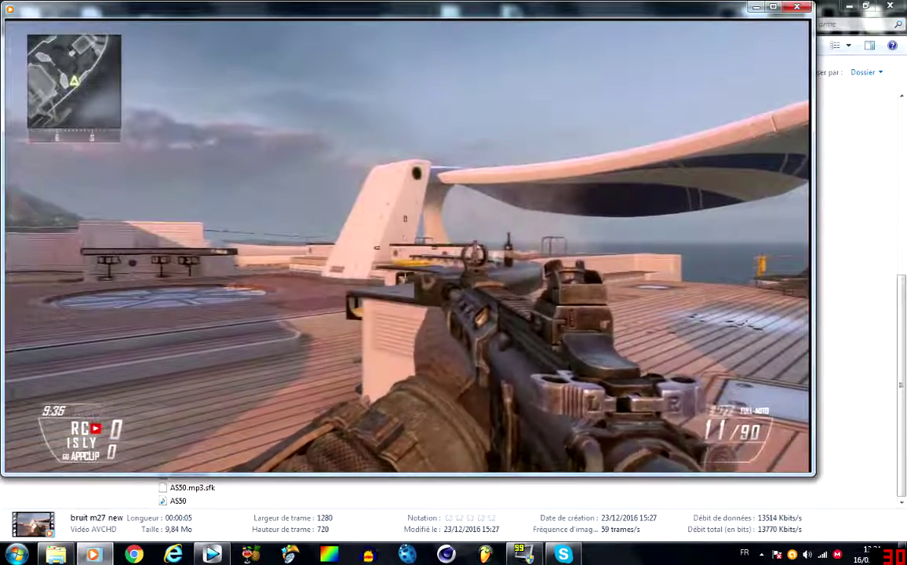
{"action": "left_click", "coordinate": [798, 6]}
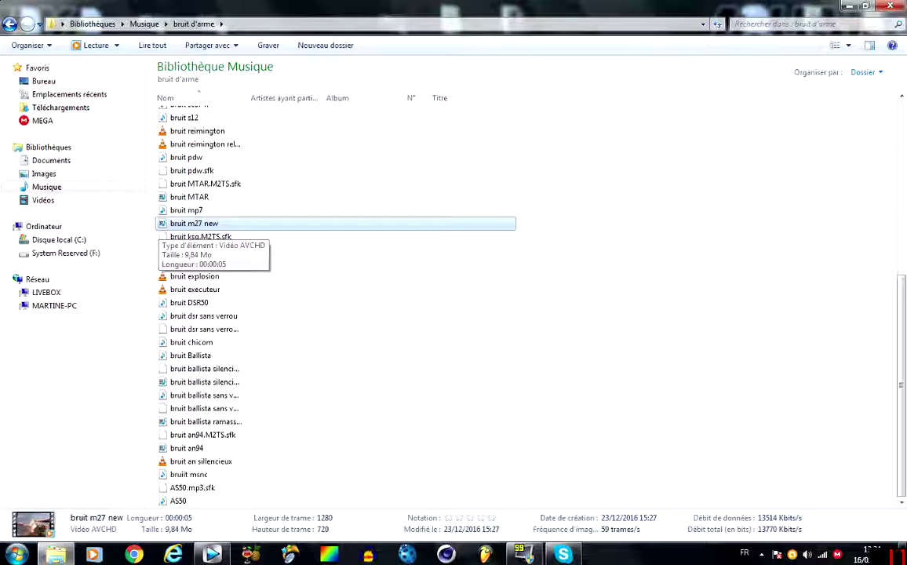
{"action": "scroll", "coordinate": [314, 298], "scroll_direction": "up", "scroll_amount": 8}
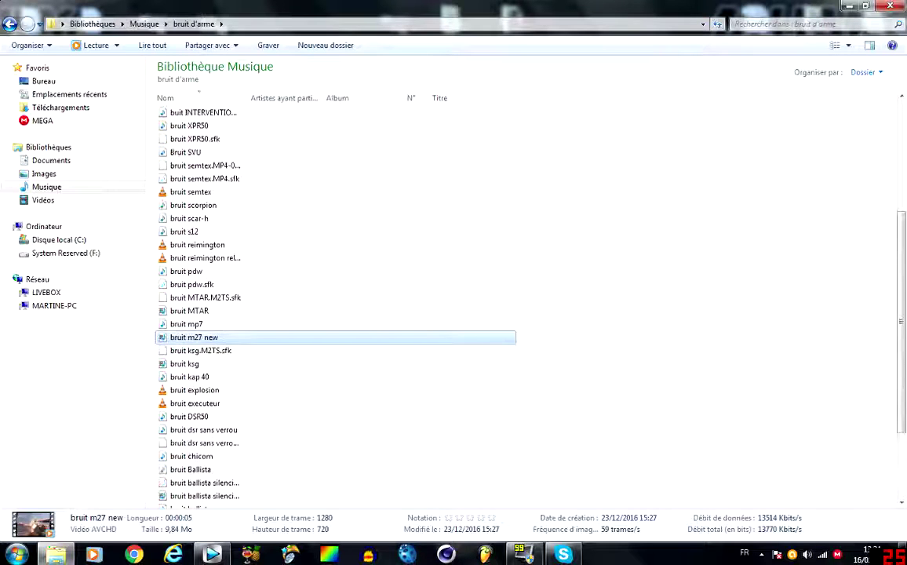